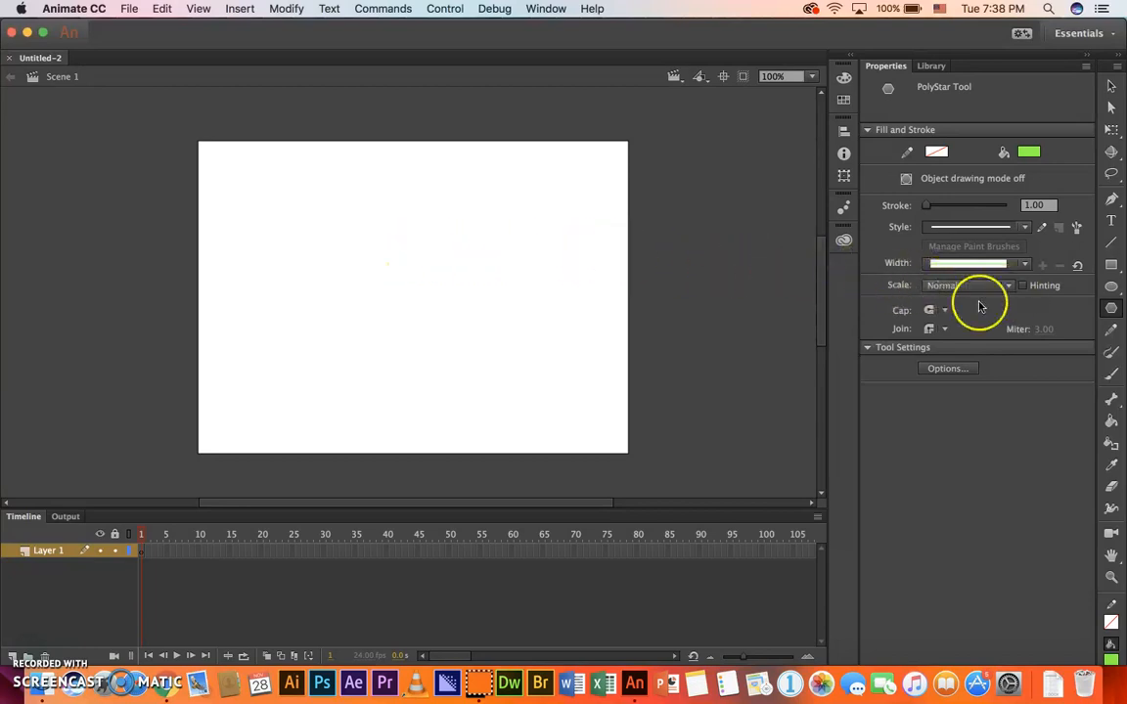
Draw a blue (#0000FF) rectangle without a stroke in the upper-left part of the stage on frame 1.
click(1110, 266)
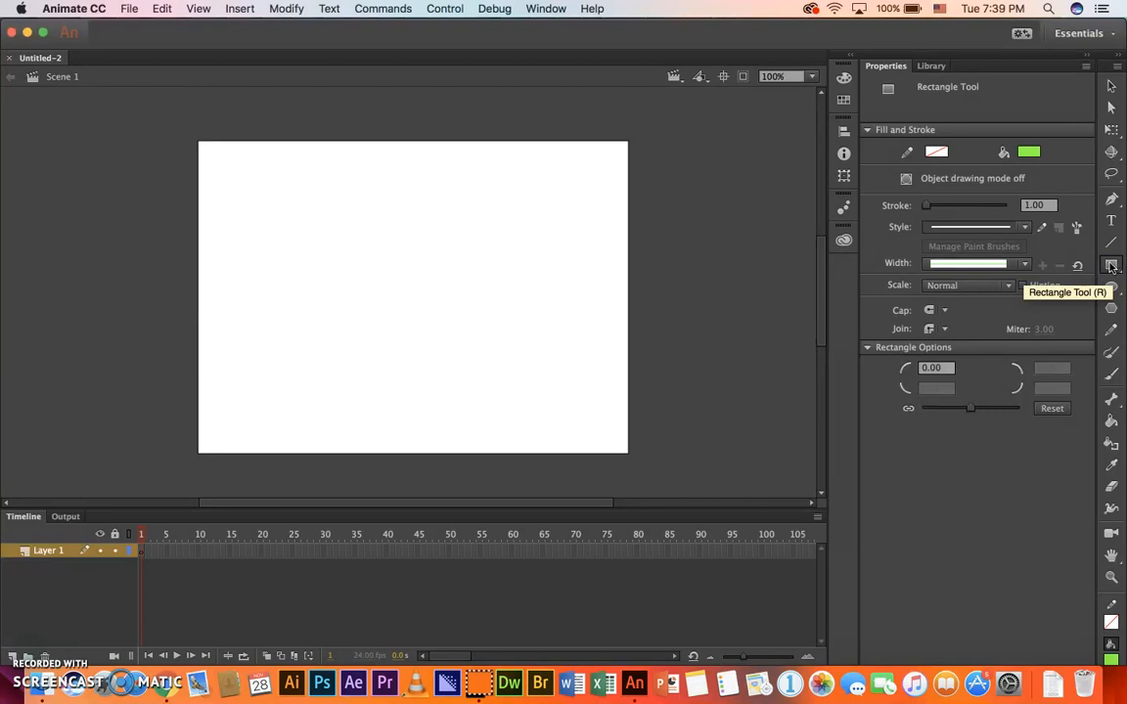
click(1028, 151)
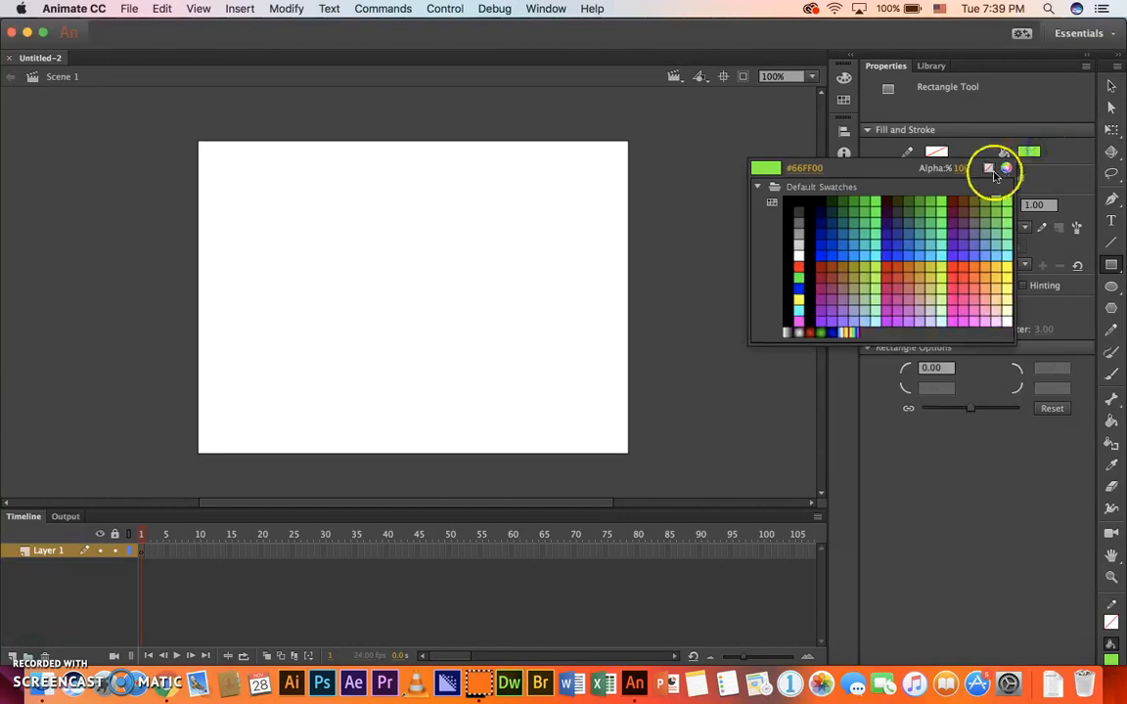
click(801, 287)
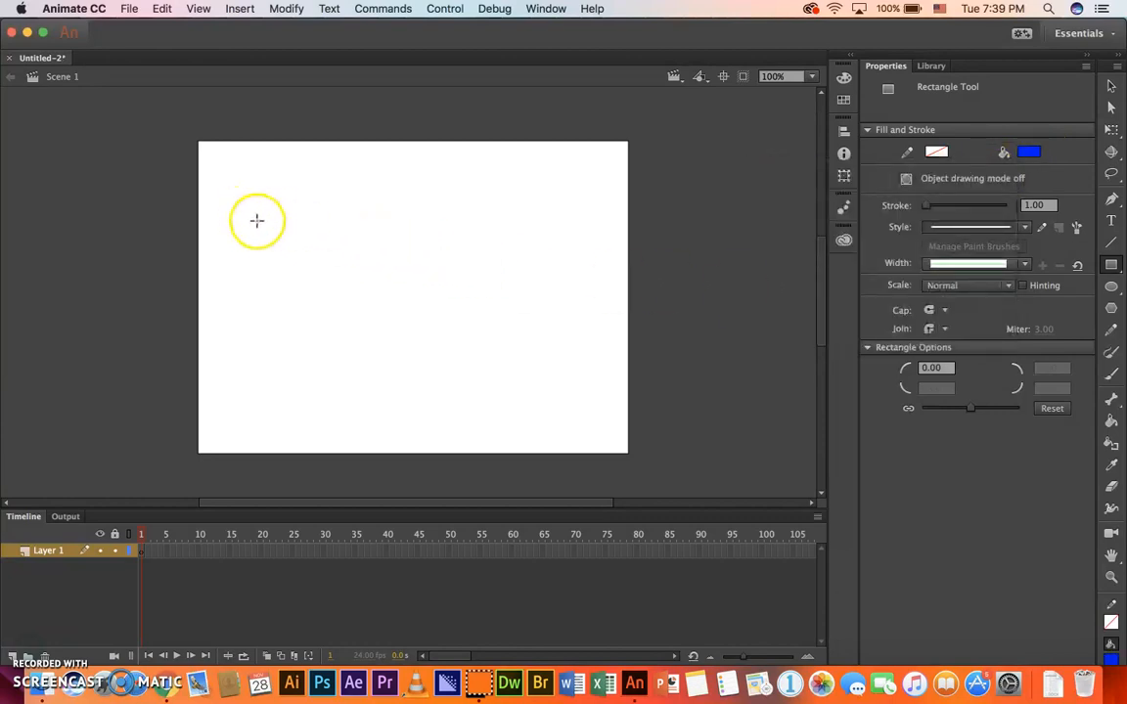
drag(258, 217, 361, 268)
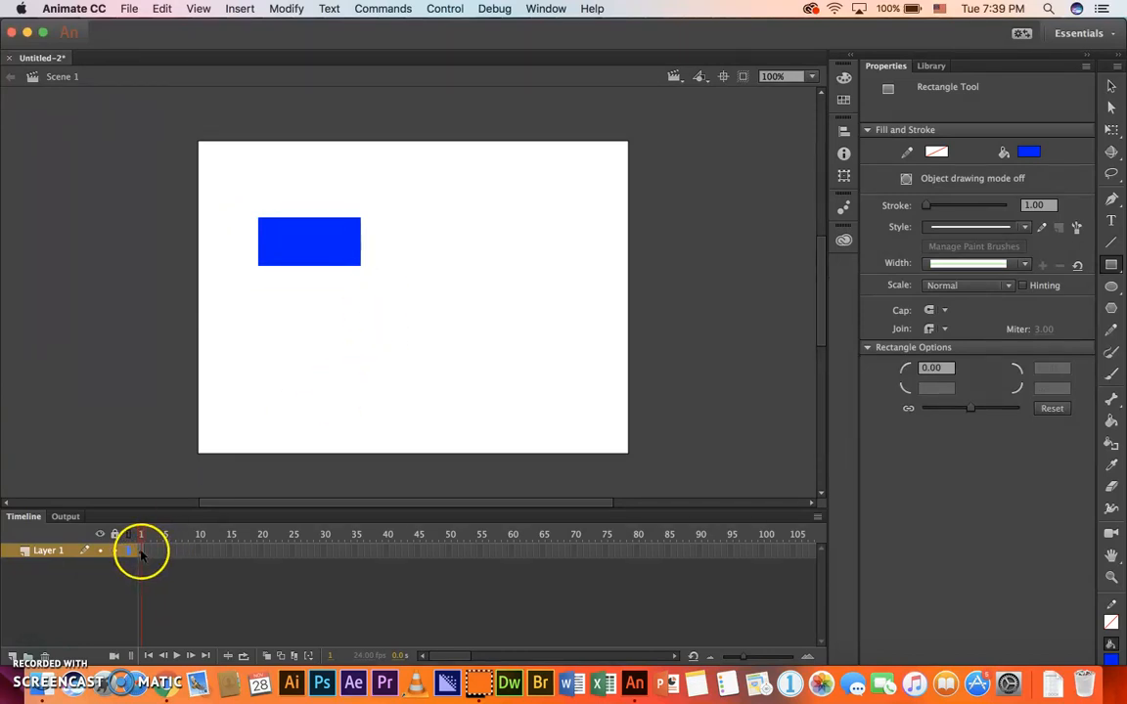
Insert a blank keyframe at frame 30 and draw a large red oval in the lower-right part of the stage.
click(324, 552)
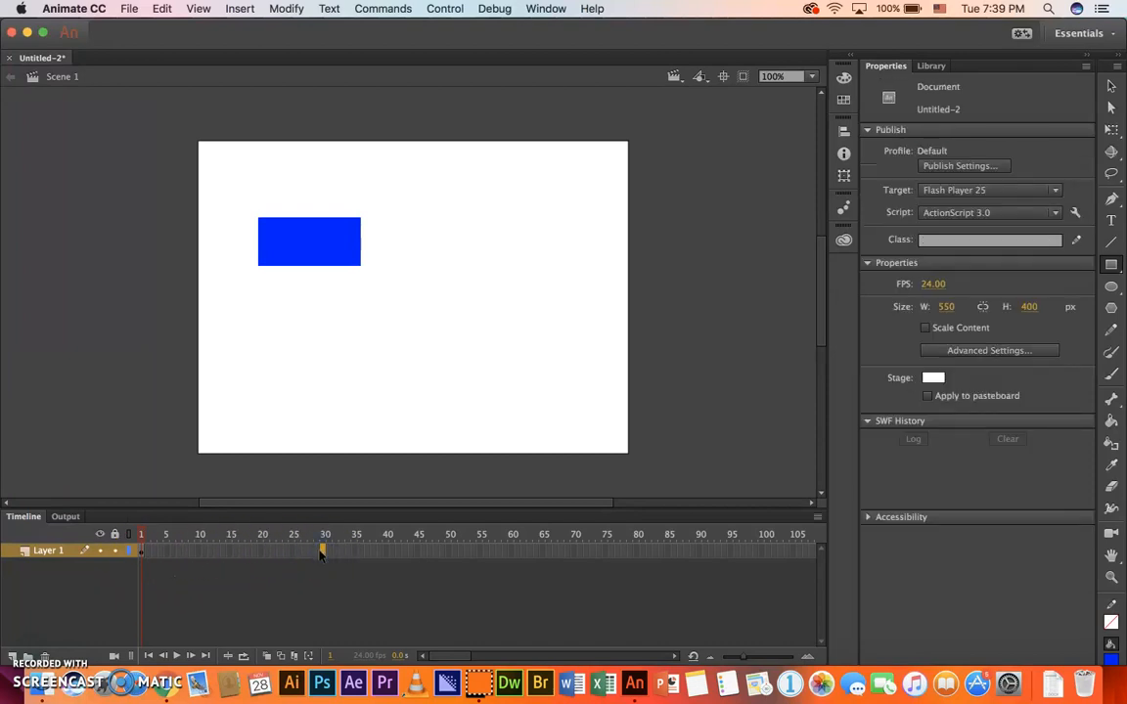
key(F7)
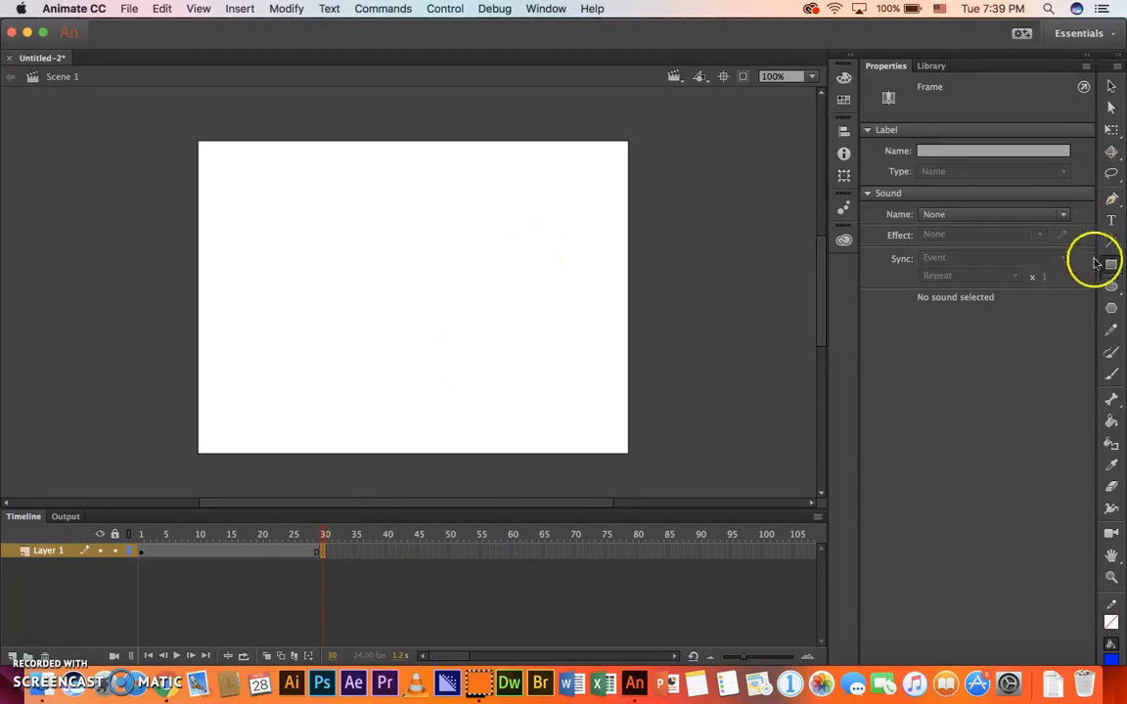
click(1112, 288)
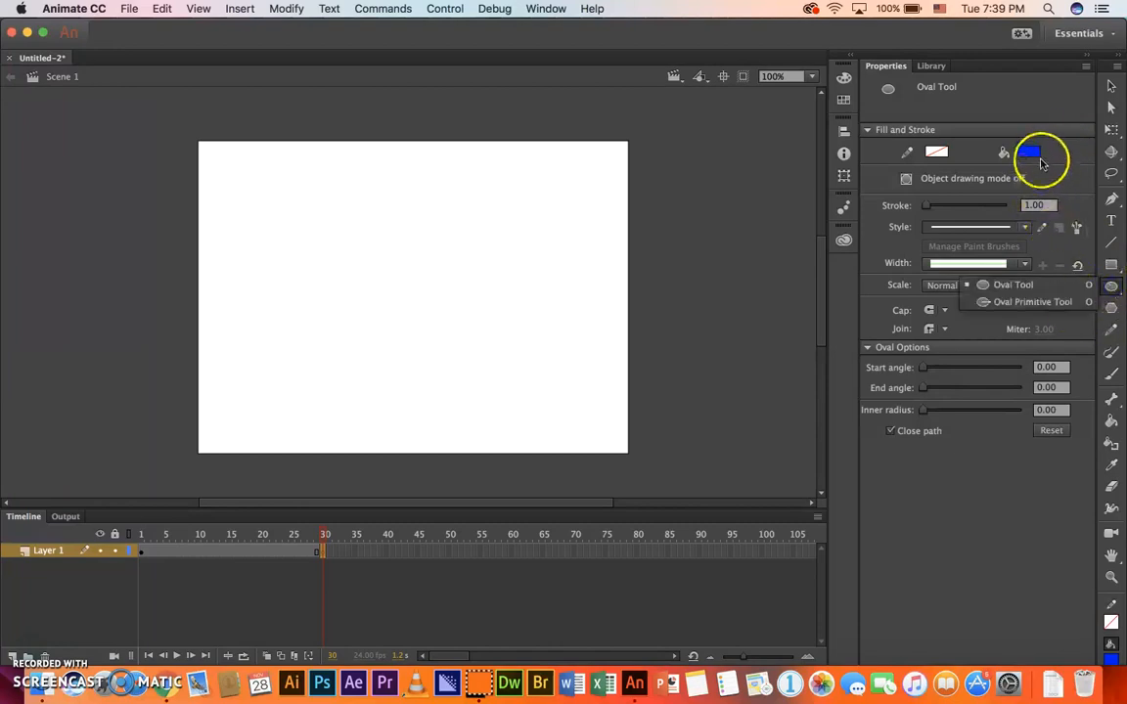
click(1031, 154)
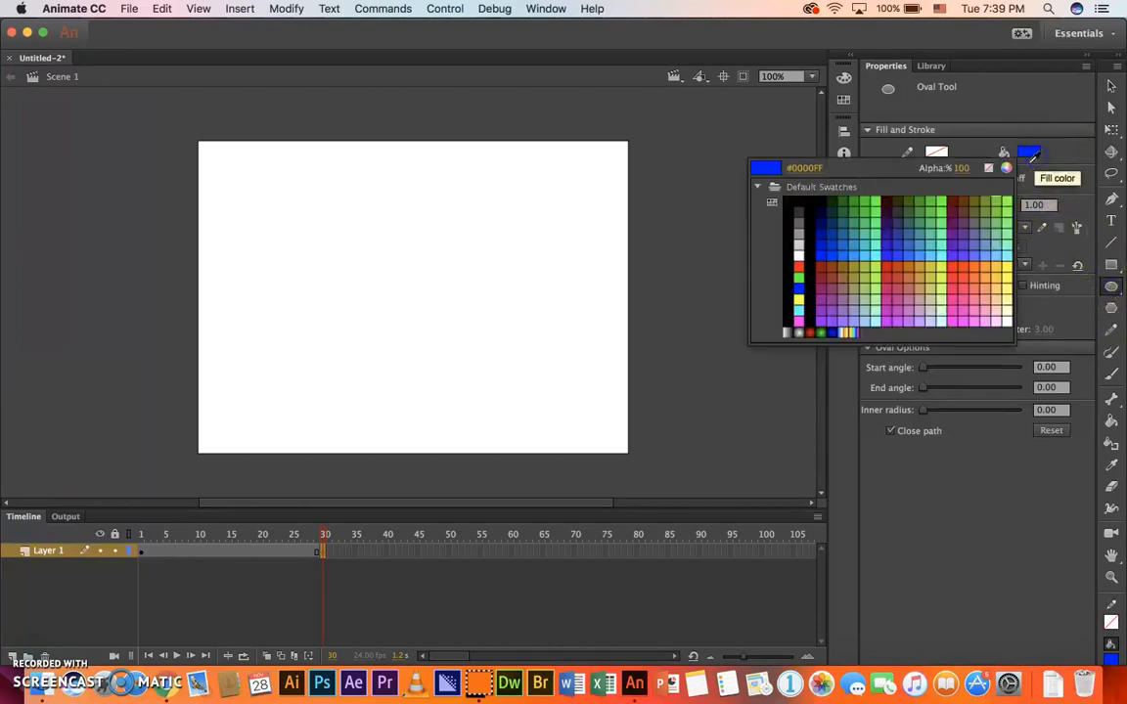
click(798, 265)
mouse_move(369, 317)
mouse_down()
mouse_move(490, 402)
mouse_move(591, 429)
mouse_up()
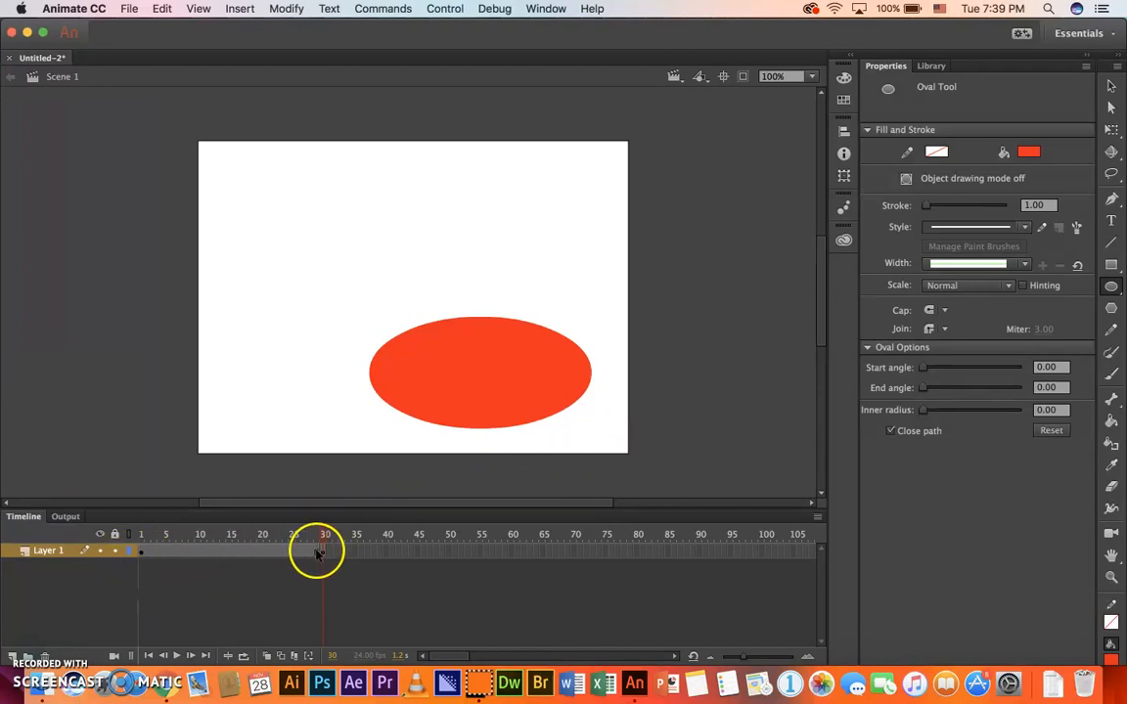
Create a shape tween between frames 1 and 30 and scrub through it to preview the morph.
right_click(231, 552)
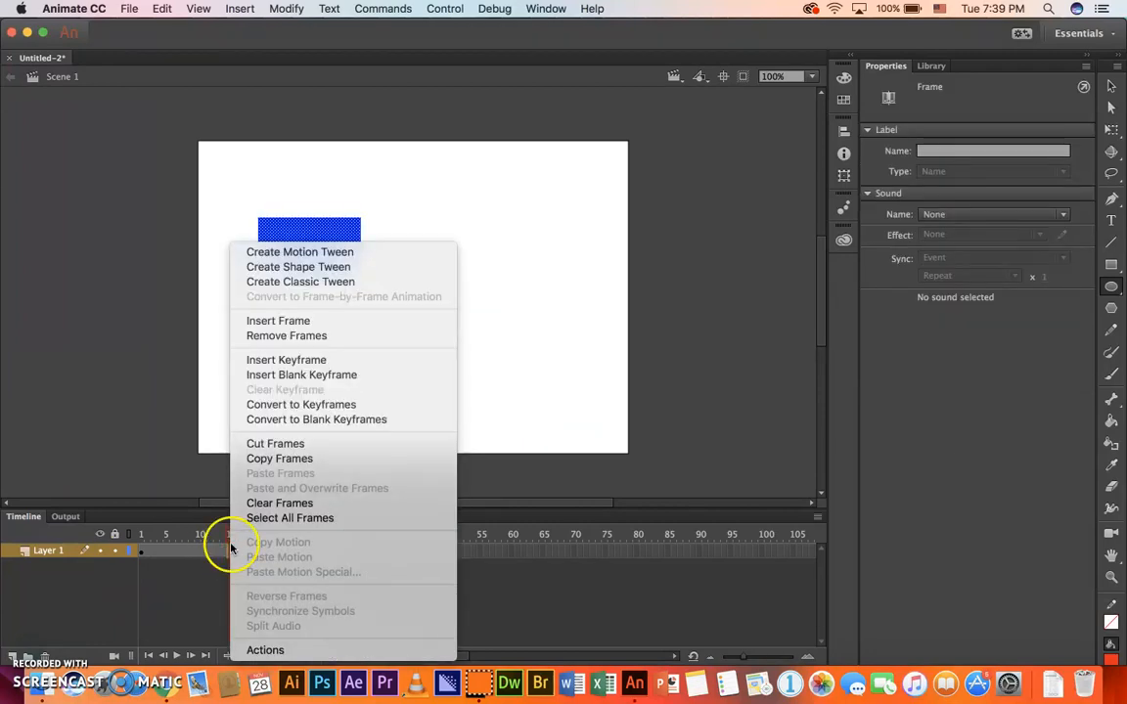
right_click(223, 548)
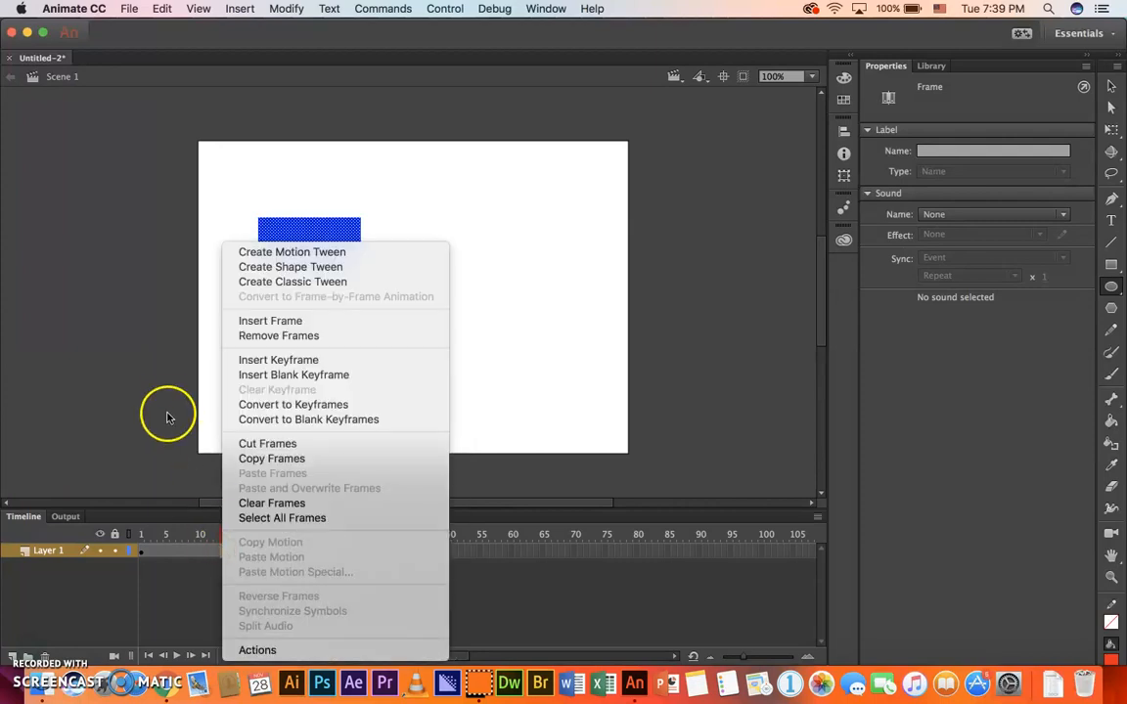
click(293, 267)
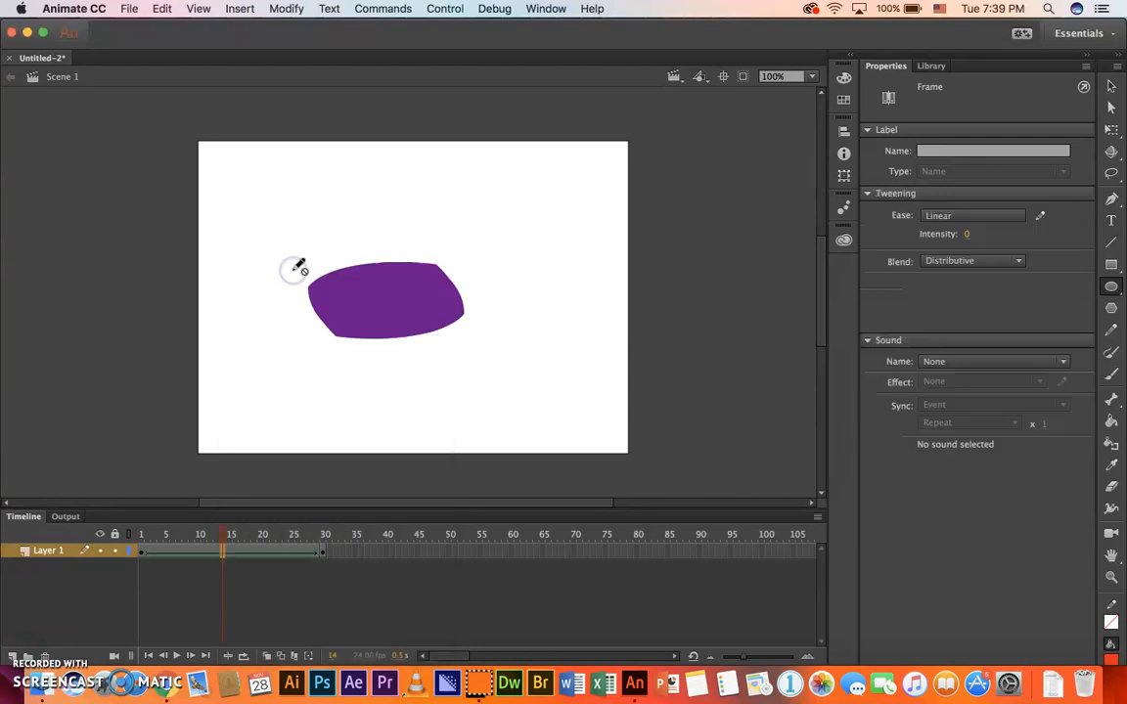
click(217, 537)
drag(217, 537, 56, 523)
drag(140, 533, 337, 541)
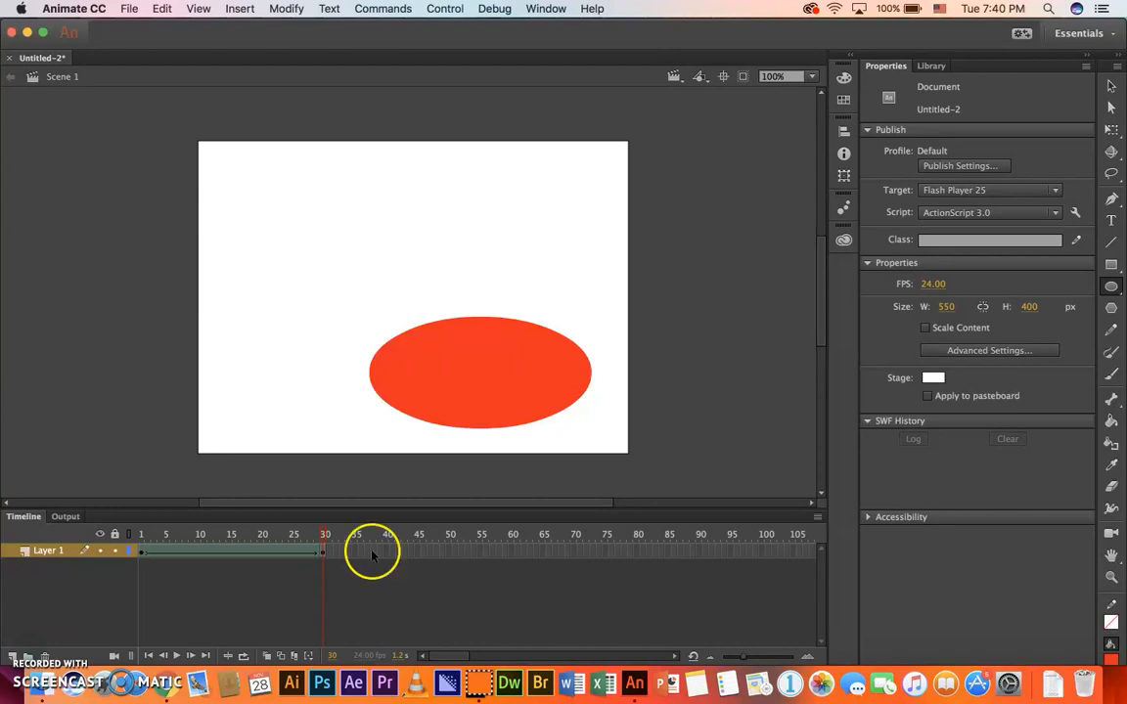
Configure the PolyStar tool to draw a polygon with 3 sides.
click(511, 552)
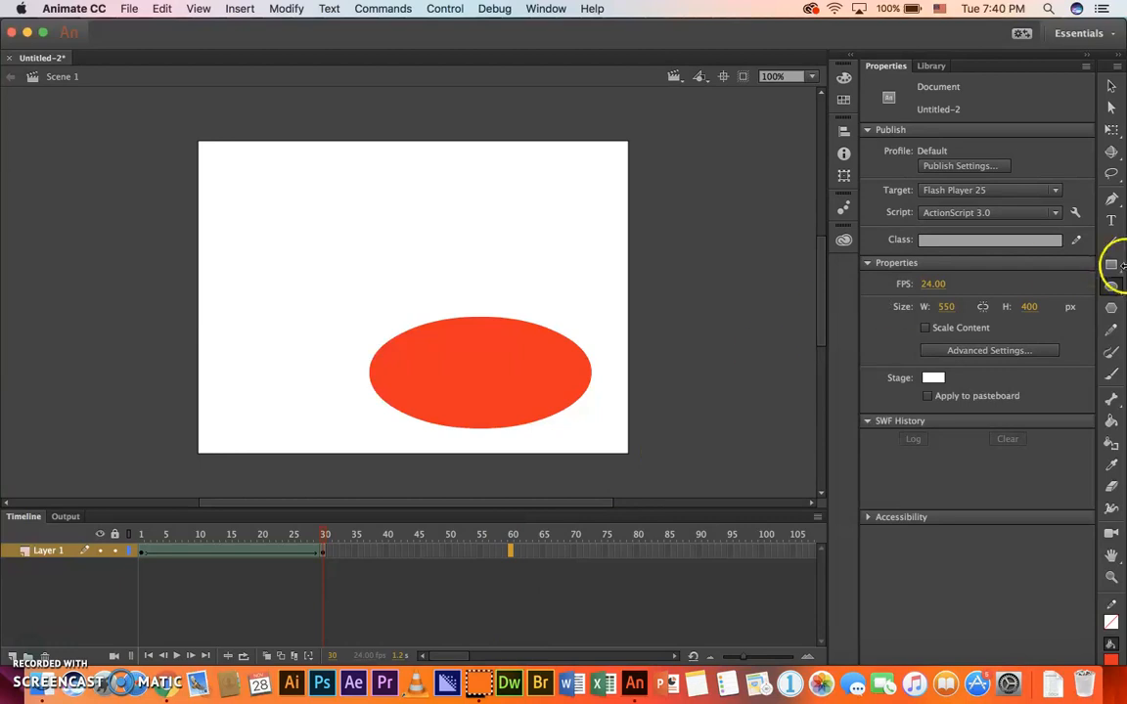
click(1112, 308)
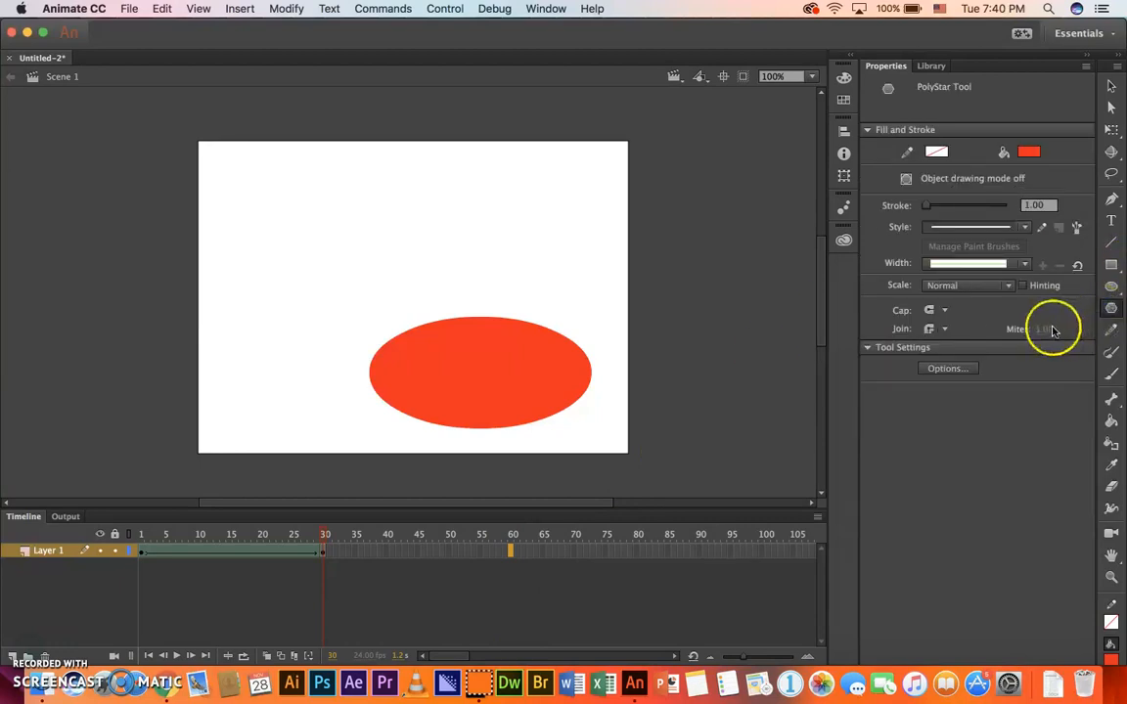
click(967, 371)
drag(592, 284, 786, 235)
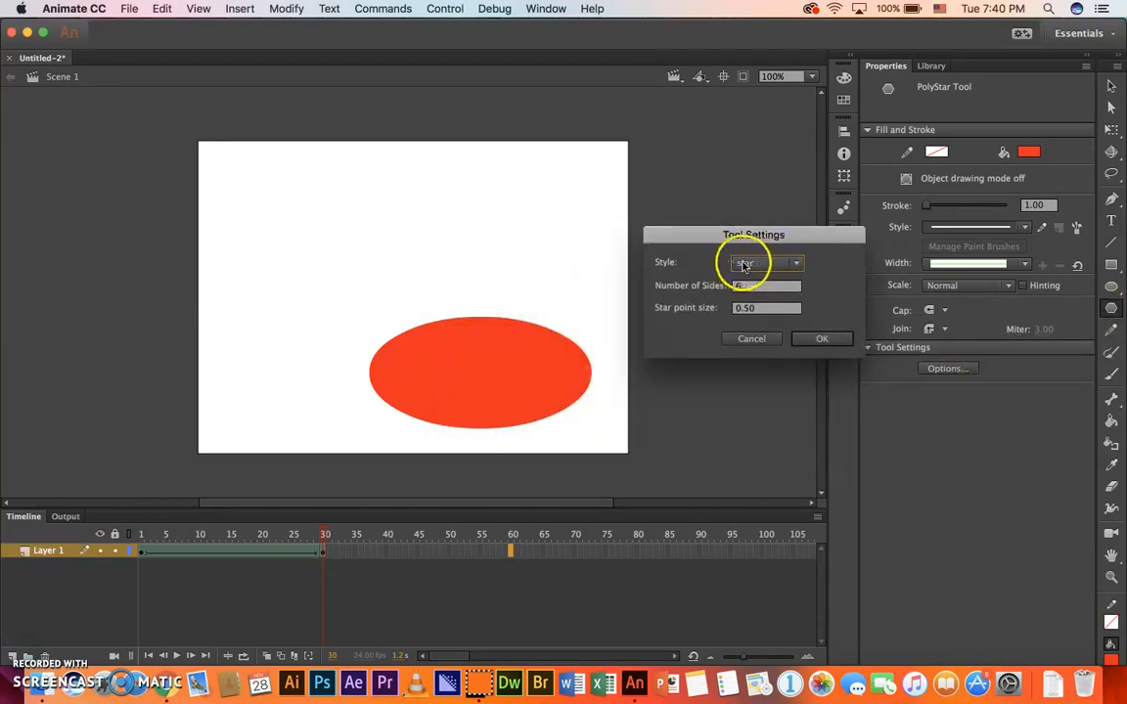
click(797, 265)
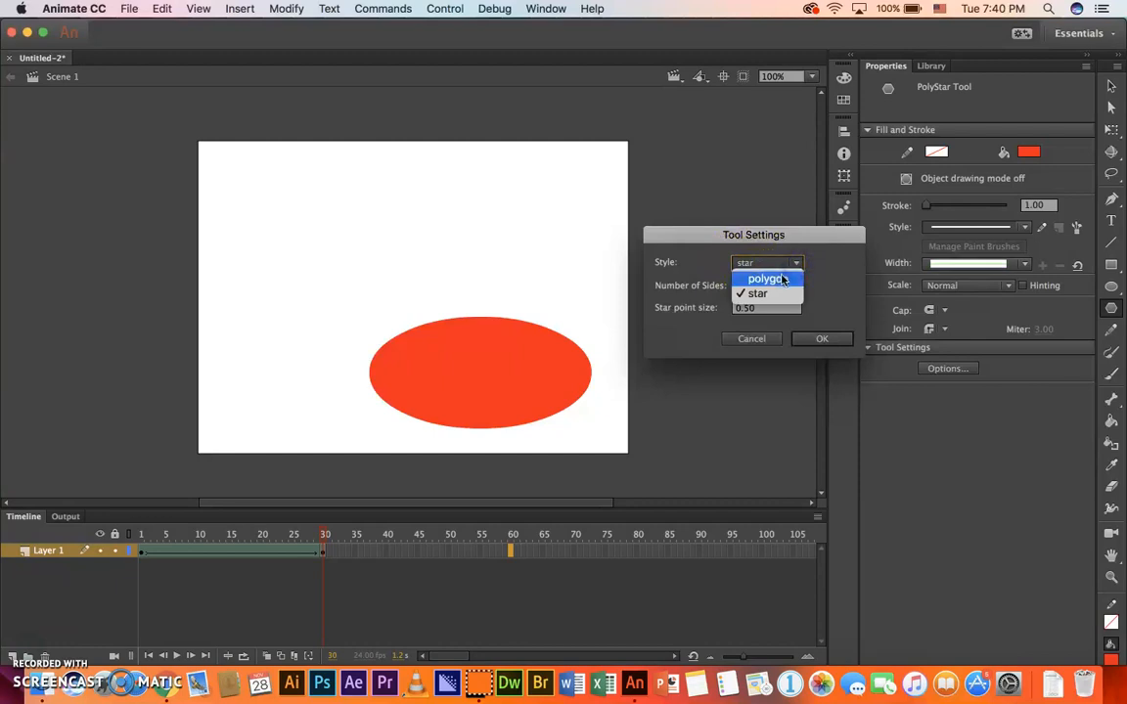
click(763, 279)
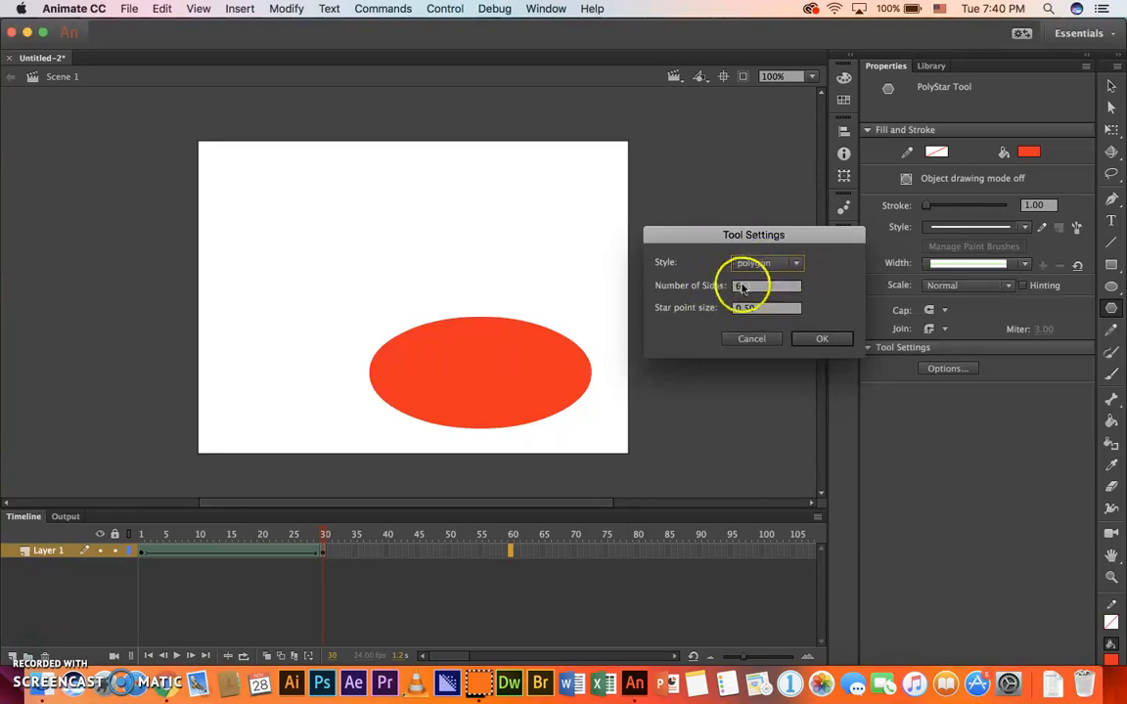
click(792, 266)
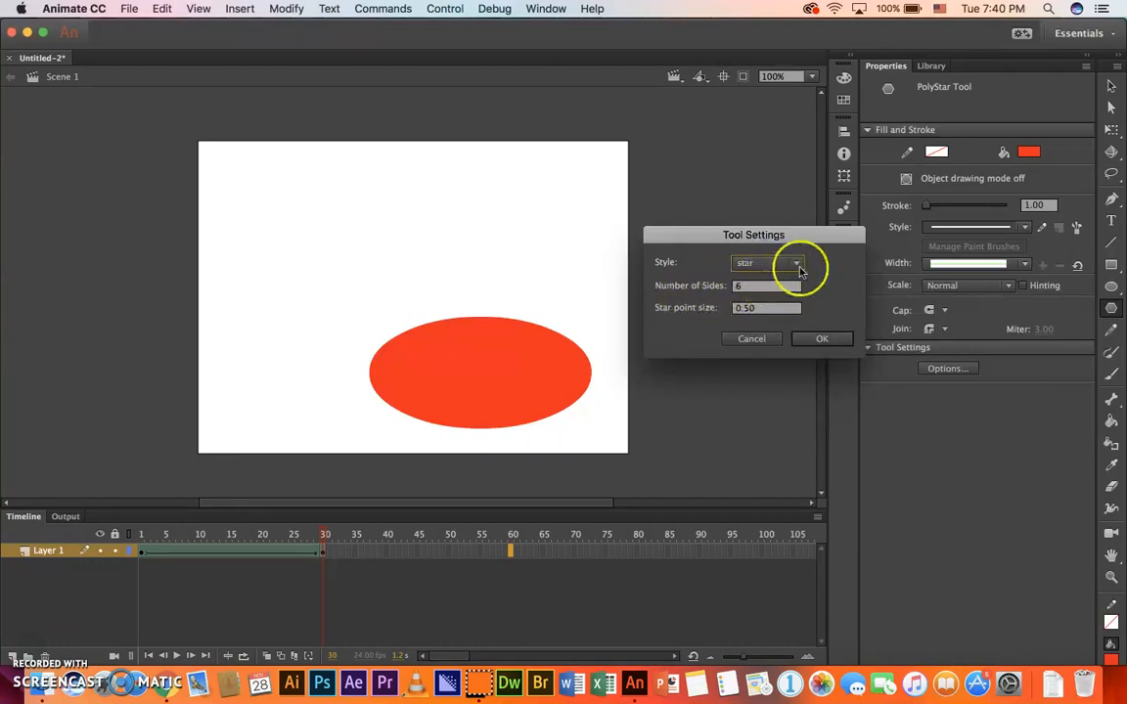
click(800, 269)
click(782, 282)
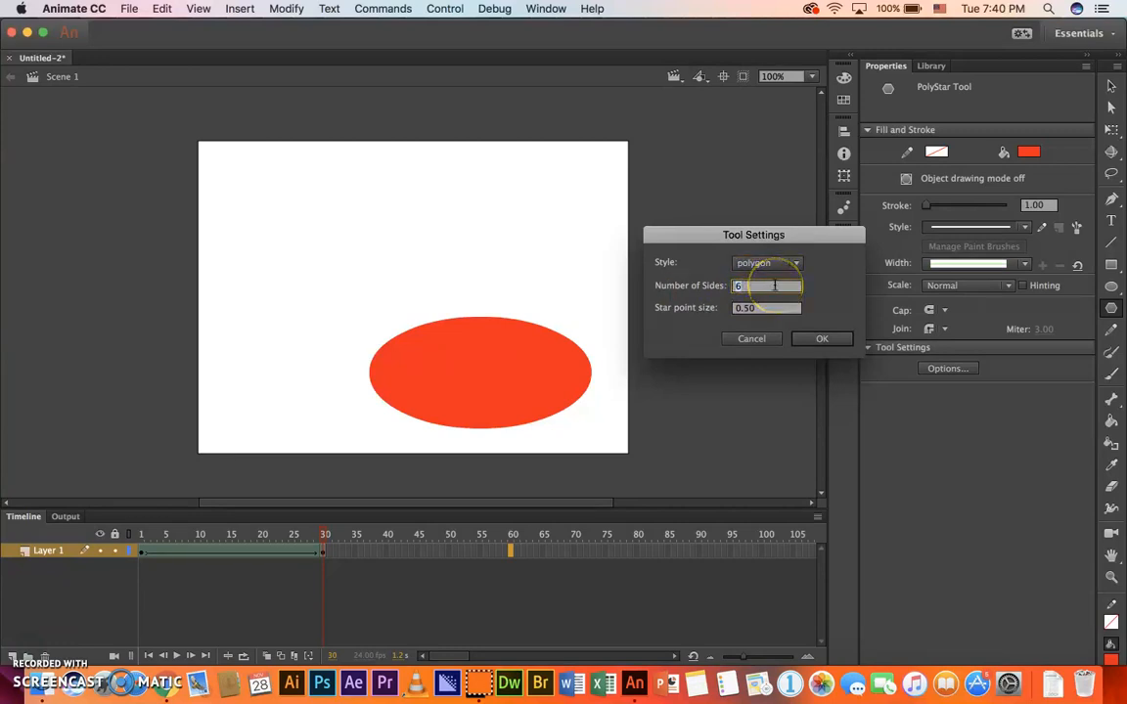
click(827, 338)
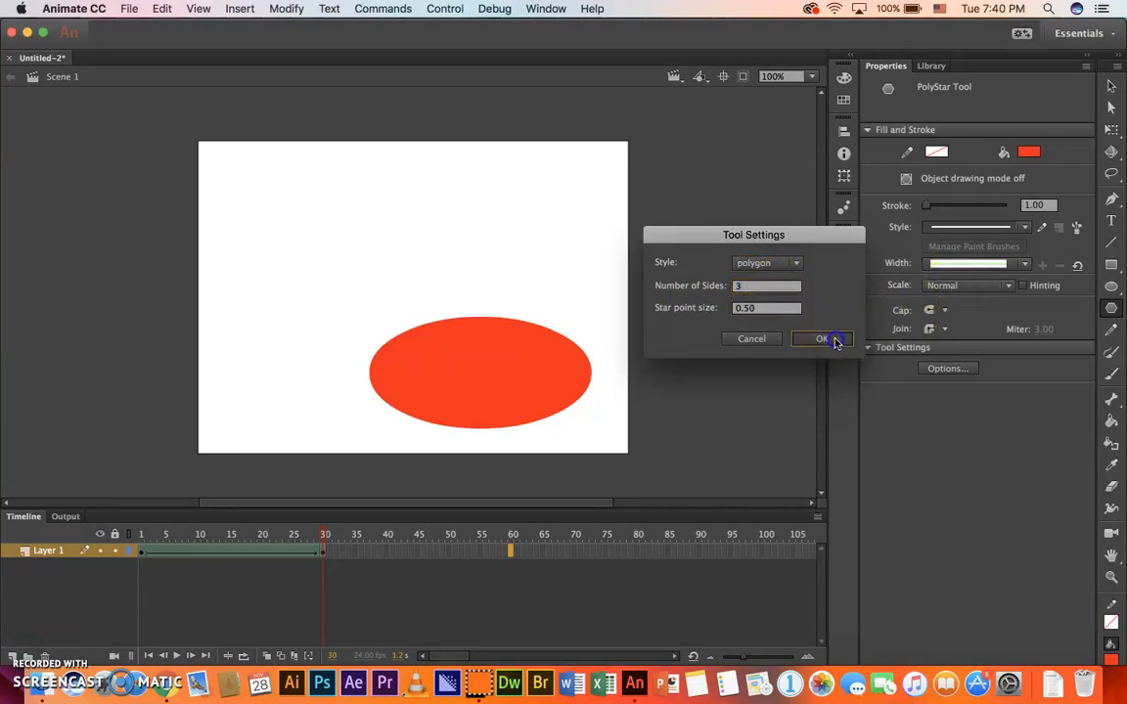
Insert a blank keyframe at frame 60 and draw a black-filled triangle in the upper-left part of the stage.
click(1029, 154)
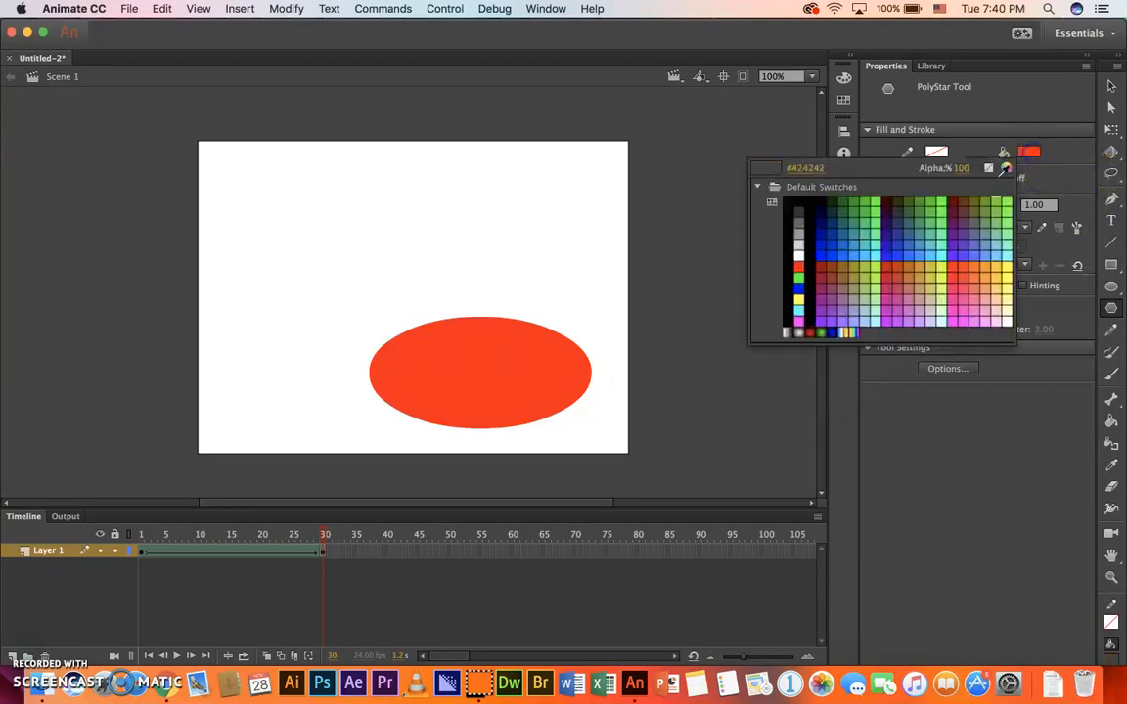
click(799, 203)
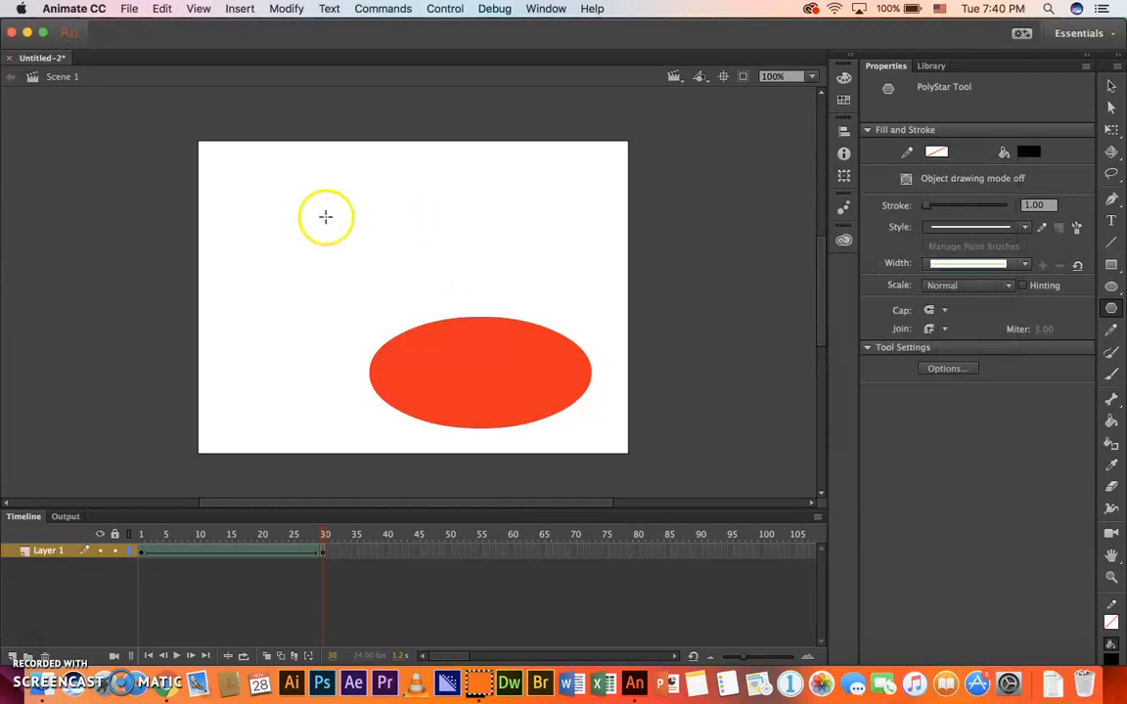
click(512, 555)
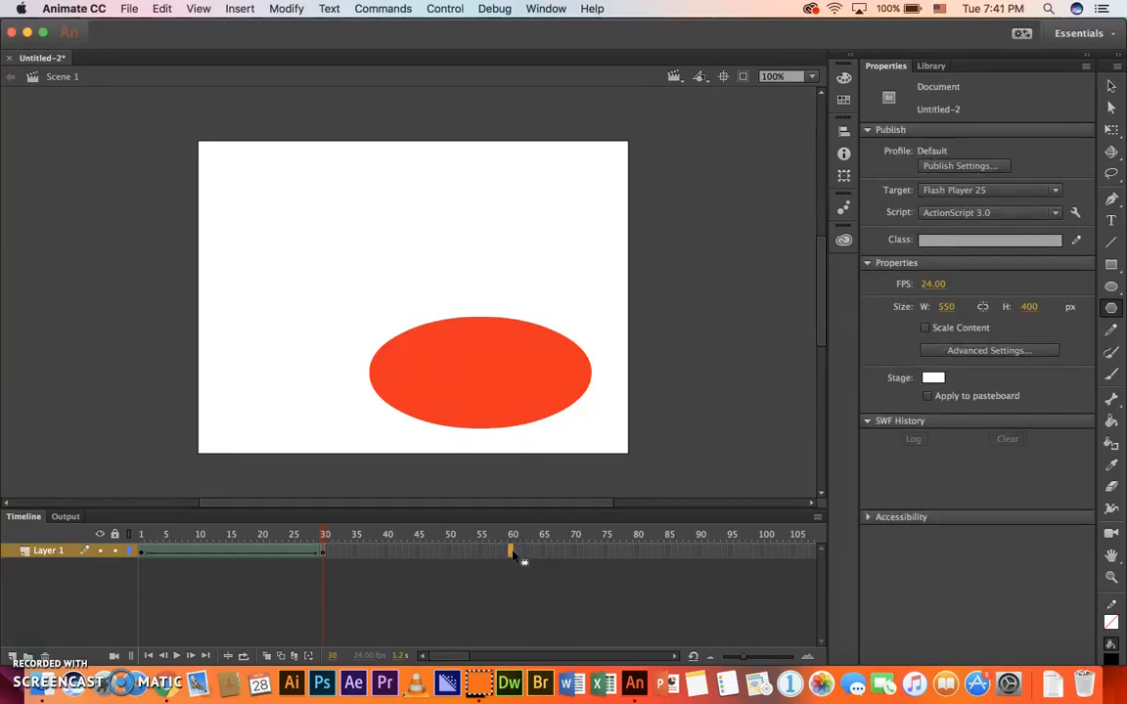
key(F7)
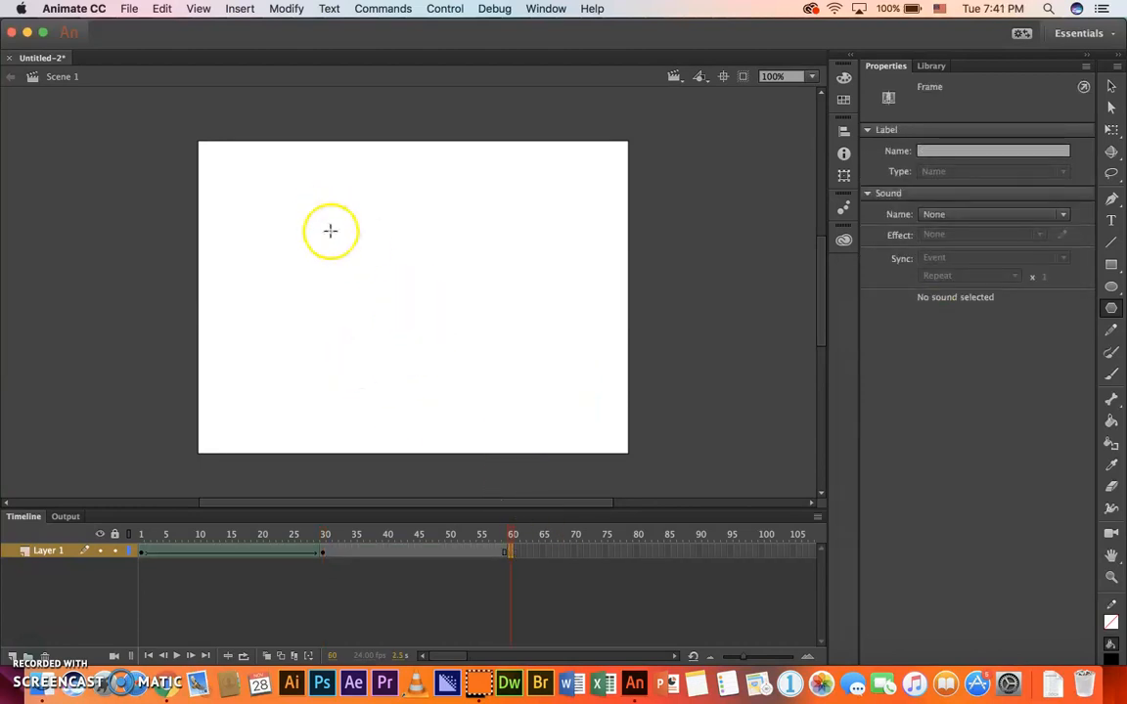
drag(367, 285, 458, 315)
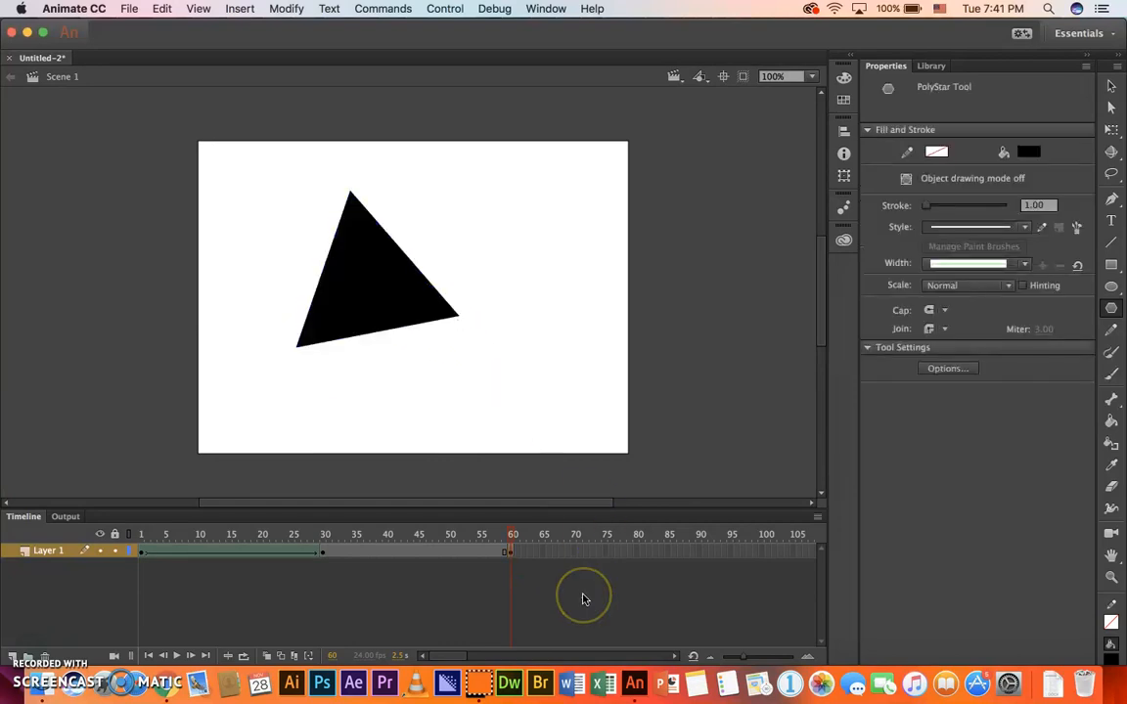
Create a shape tween between frames 30 and 60 and scrub through it to preview the morph.
right_click(420, 556)
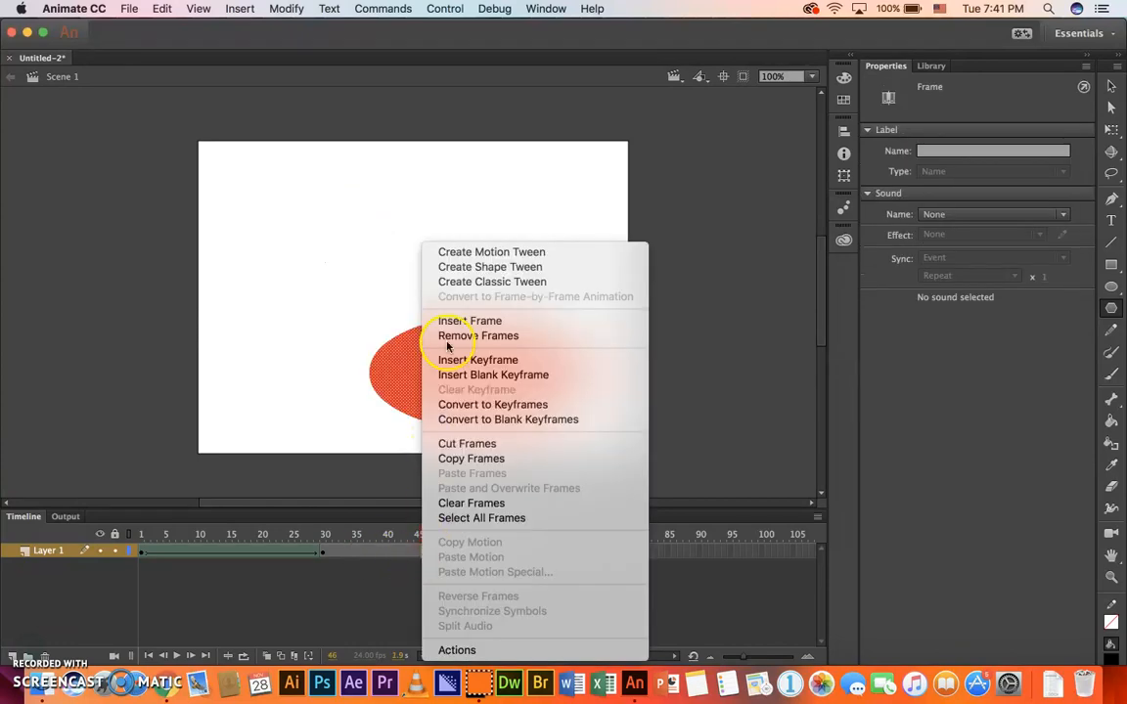
click(460, 267)
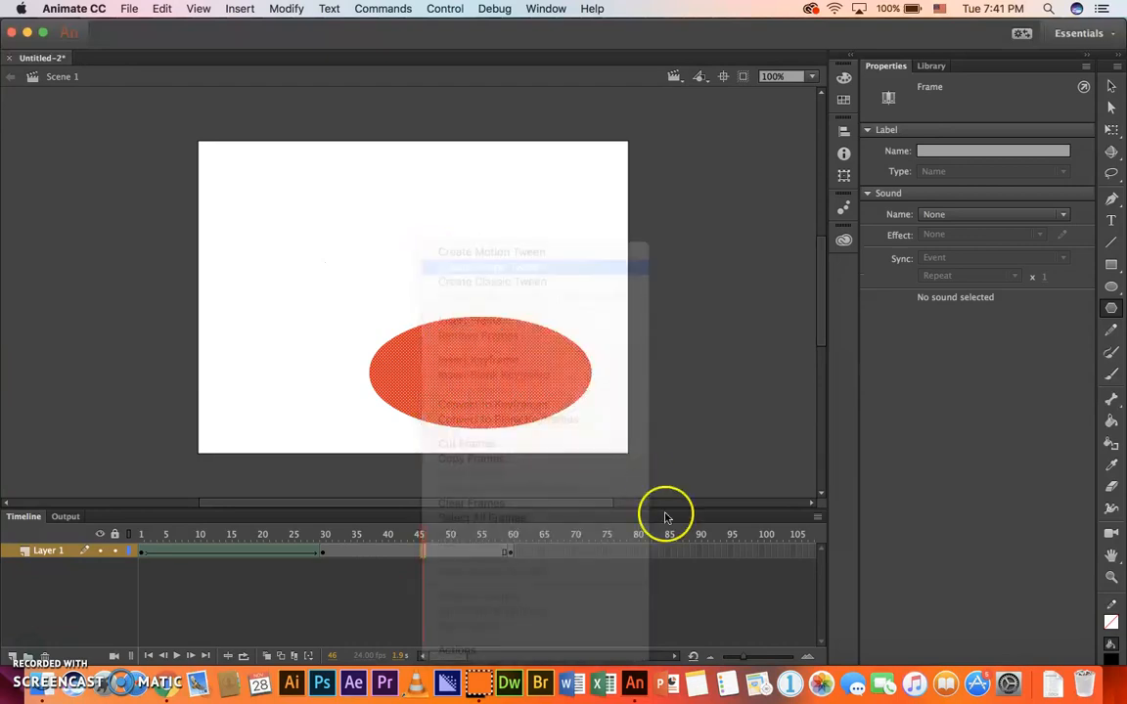
drag(419, 538, 509, 545)
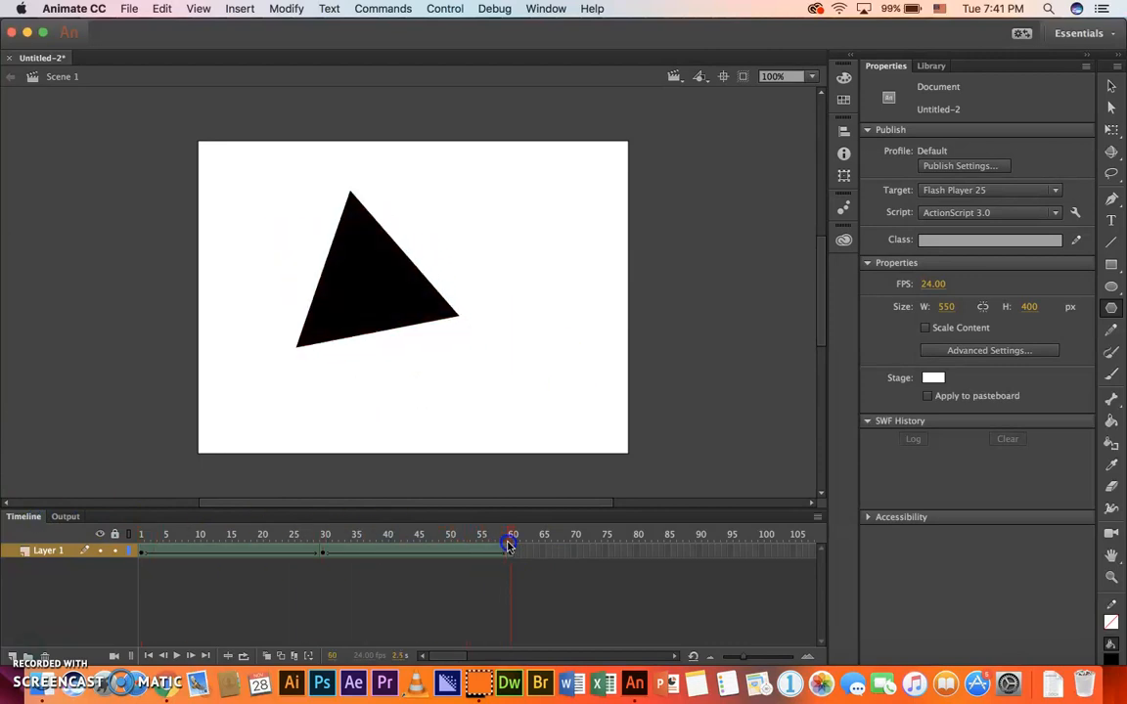
Insert a blank keyframe at frame 90 and add the static text "Type Something" on the stage.
click(701, 556)
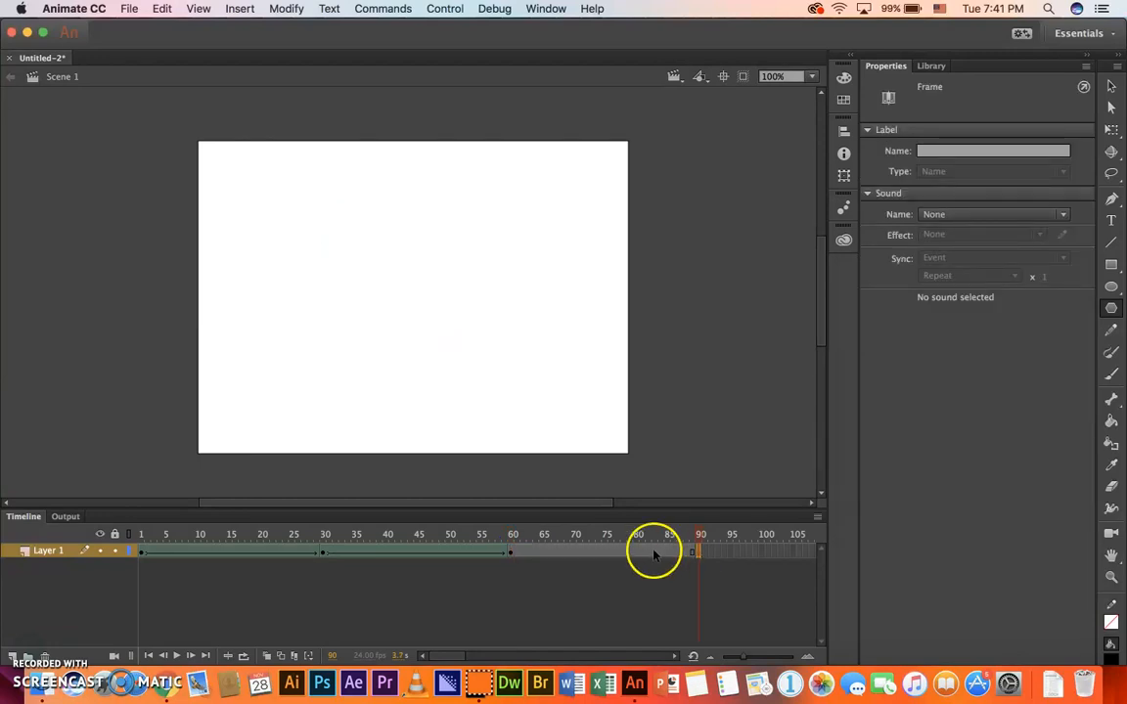
click(1109, 223)
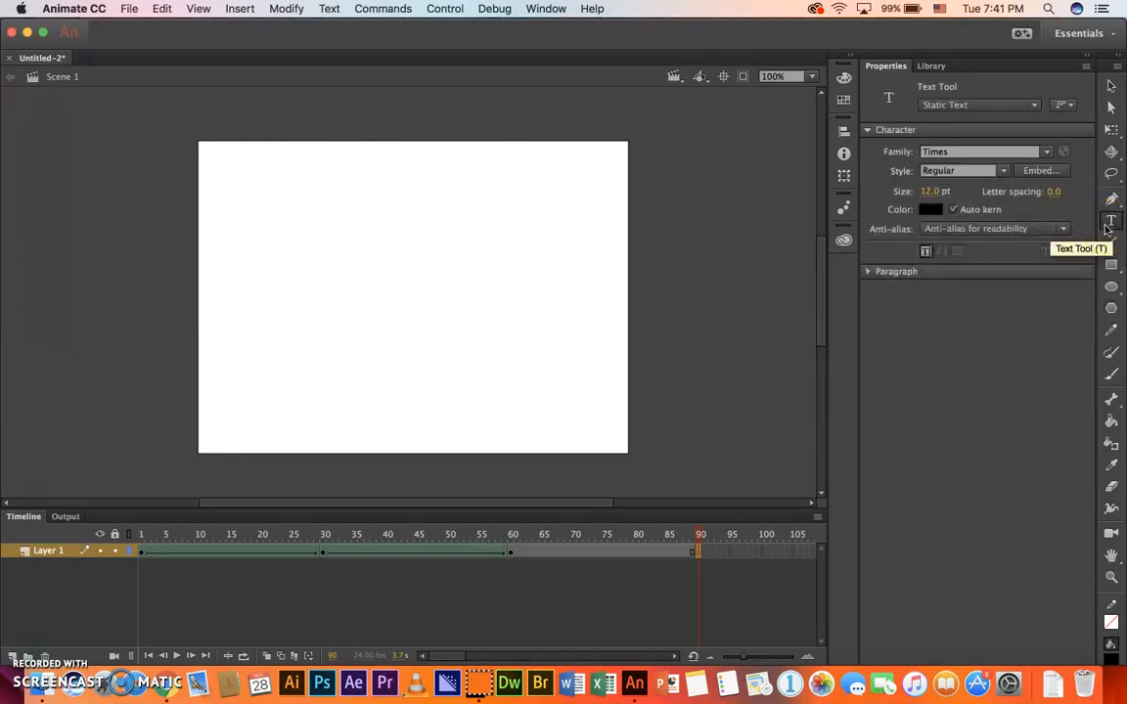
click(295, 261)
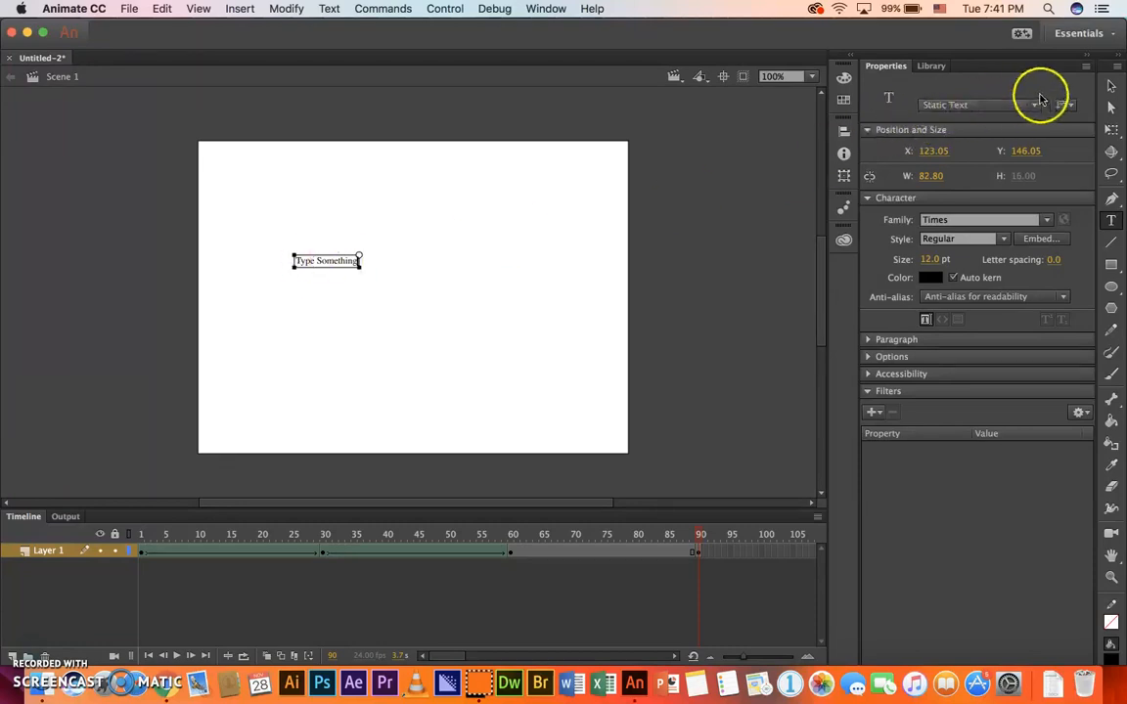
Enlarge the "Type Something" text to about 425 by 146 px and centre it on the stage.
click(1109, 89)
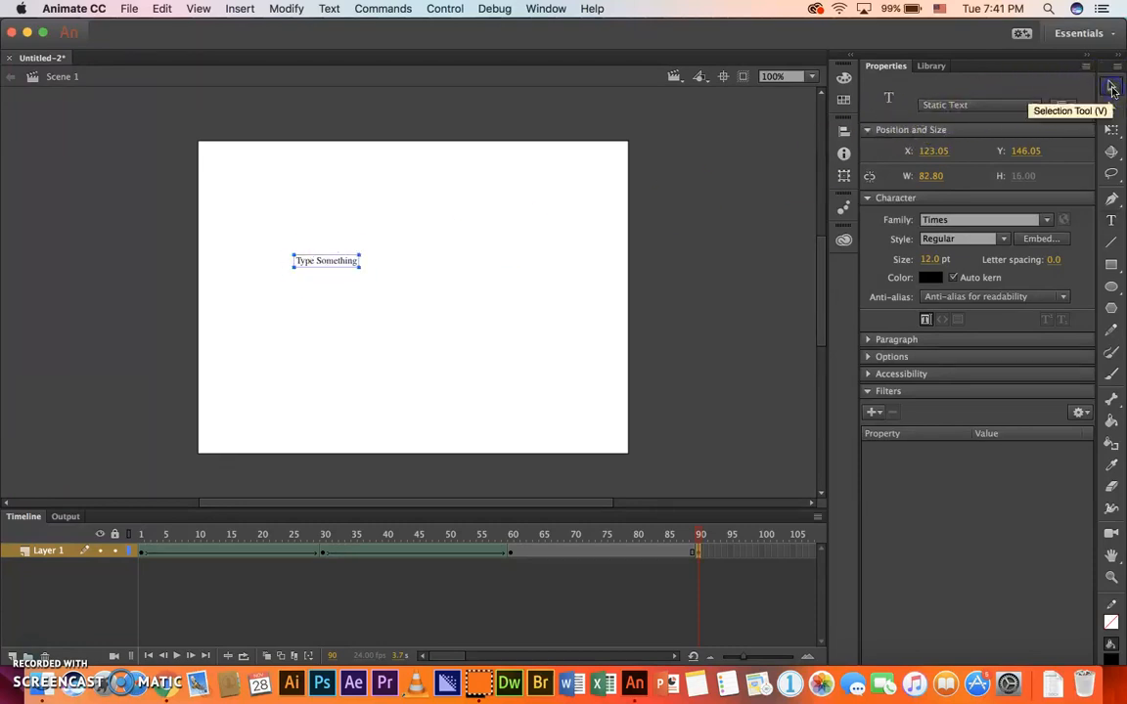
drag(351, 262, 418, 259)
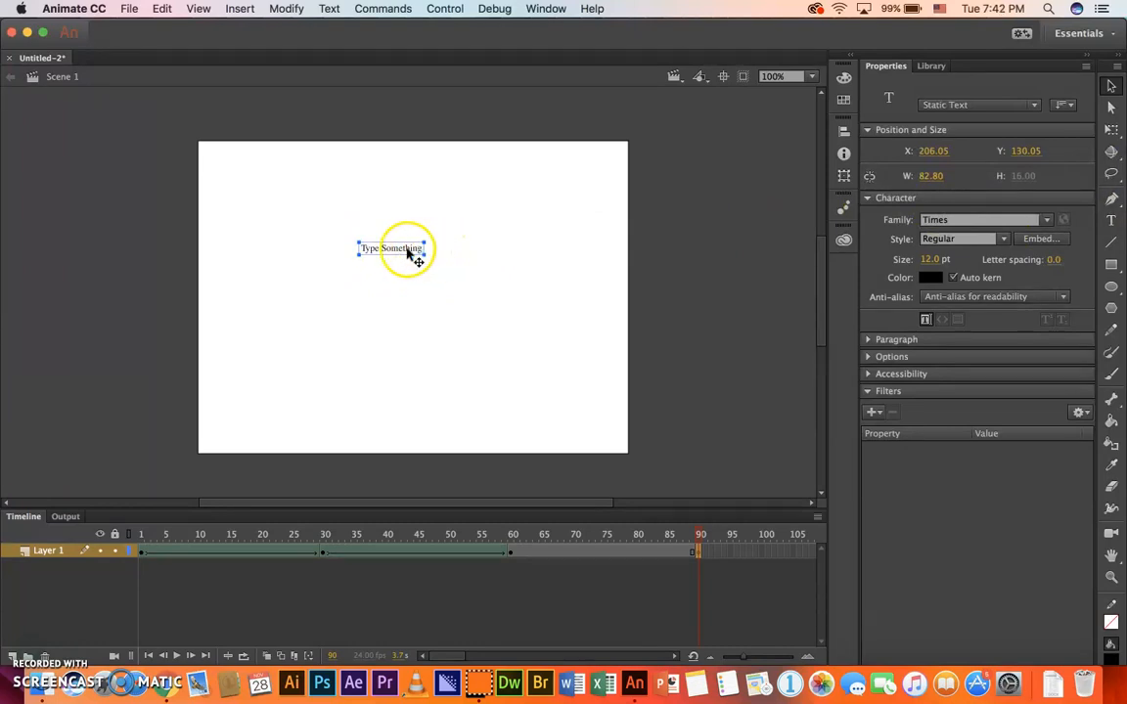
key(q)
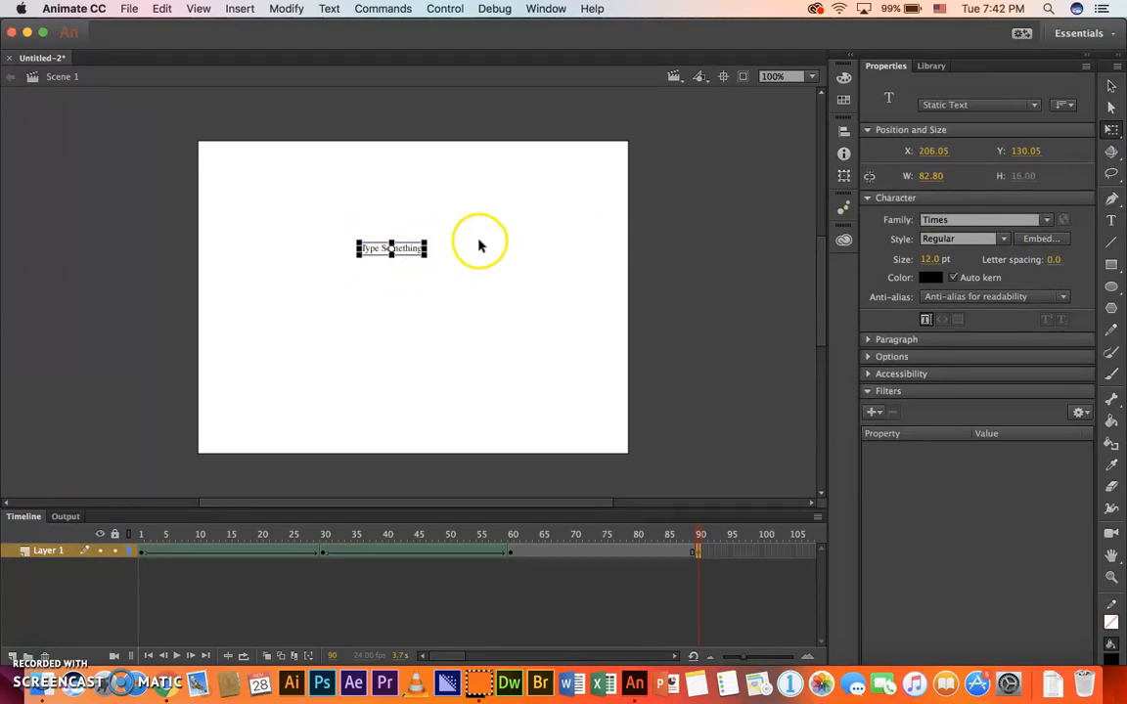
click(1112, 131)
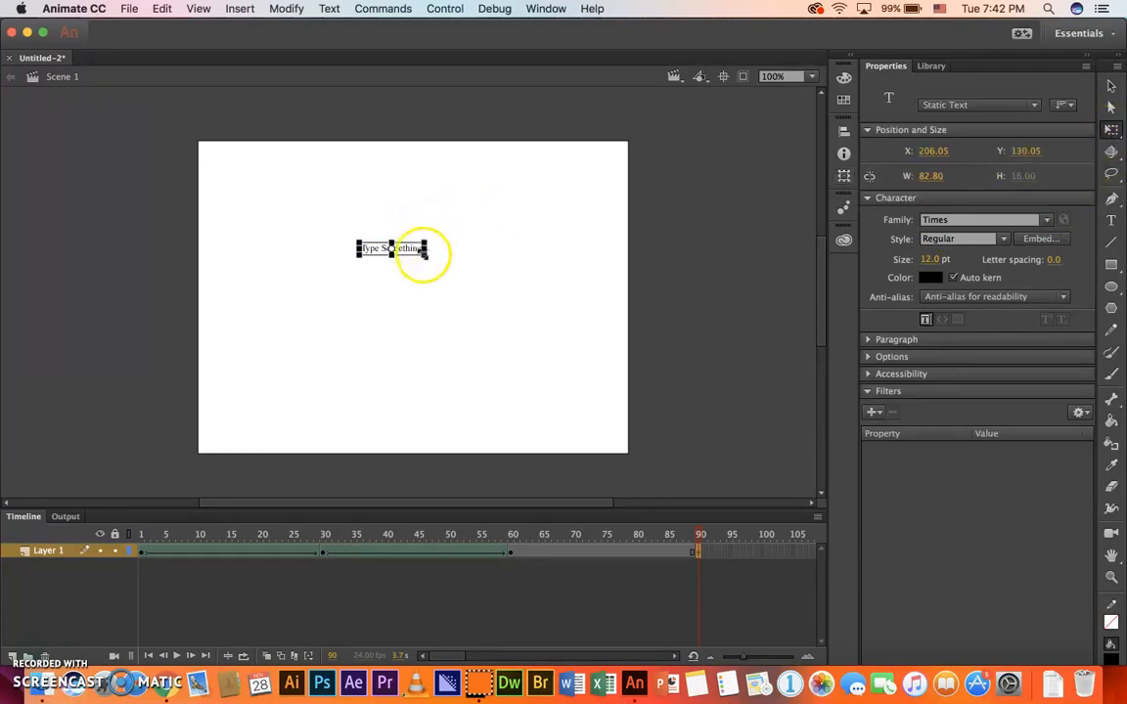
drag(425, 254, 559, 307)
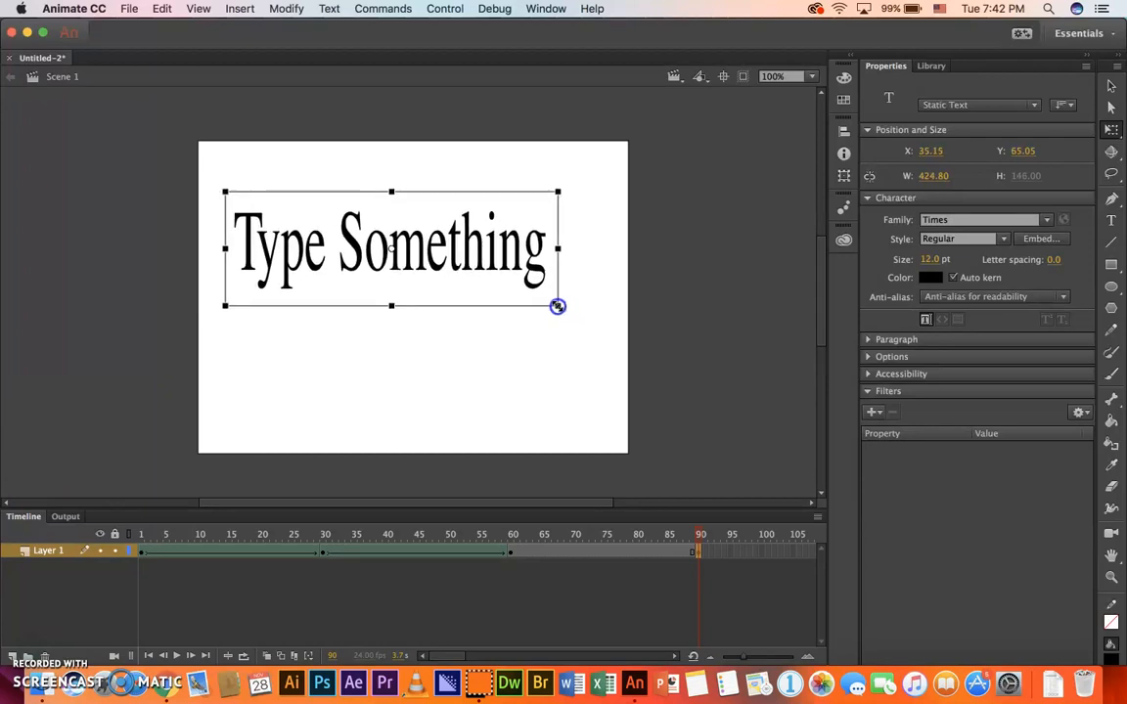
drag(503, 255, 544, 304)
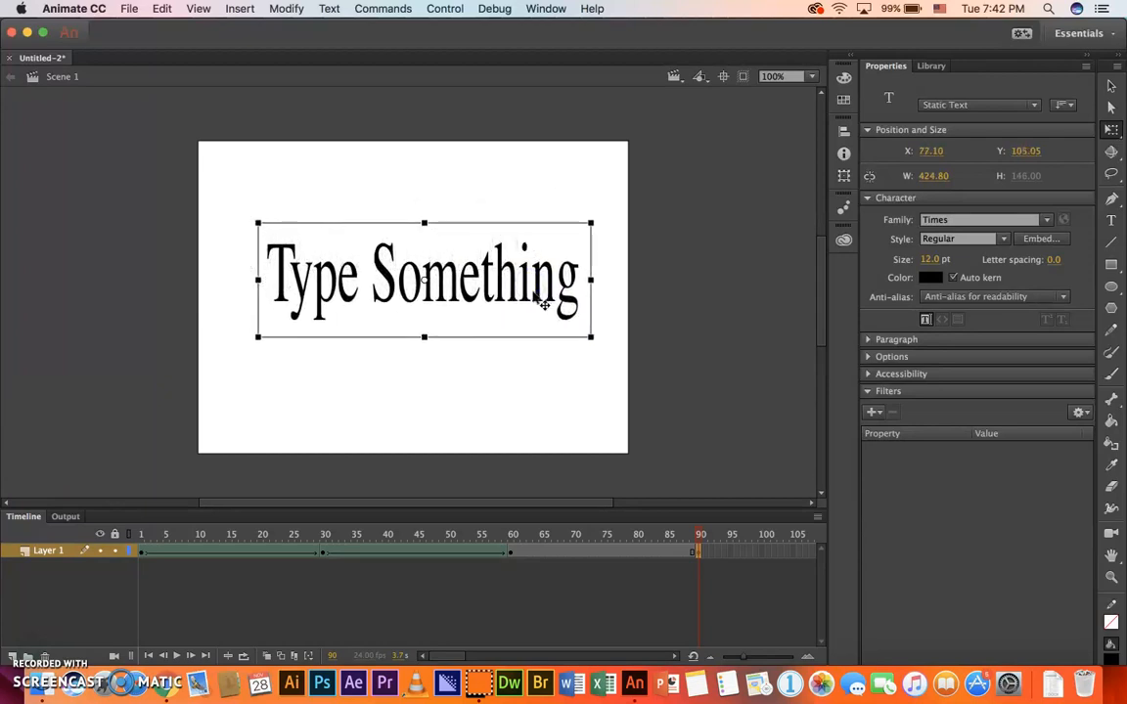
drag(559, 292, 553, 295)
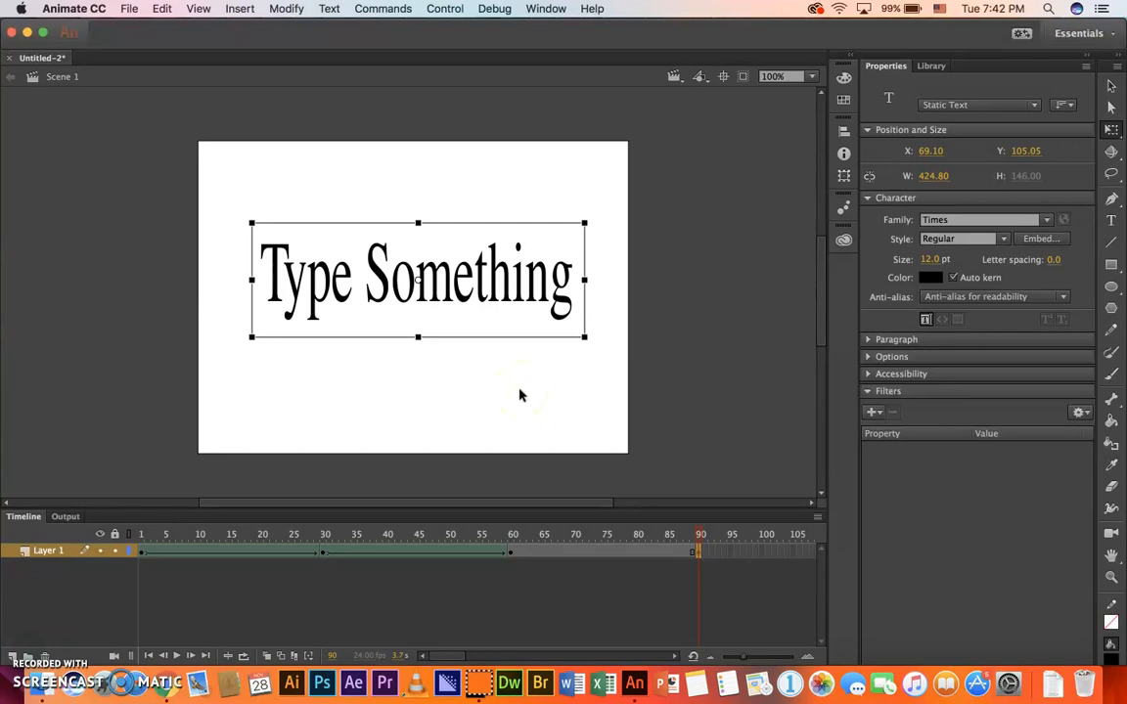
Break apart the "Type Something" text twice to convert it to editable shapes, then deselect it.
key(super+b)
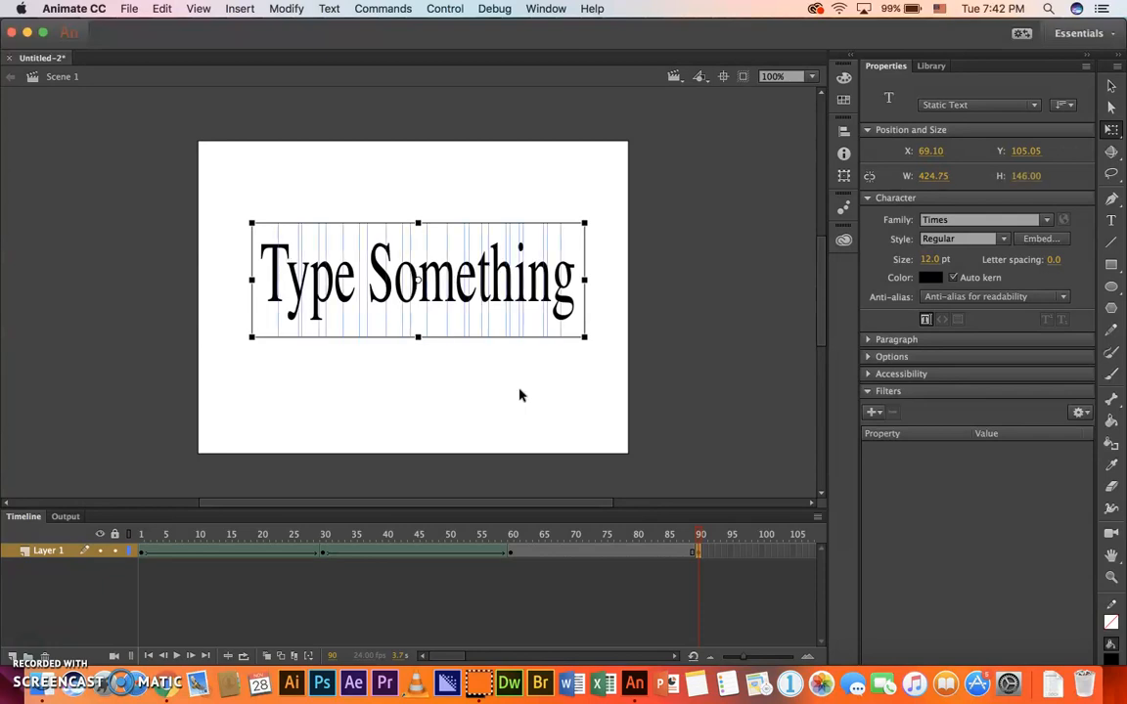
key(super+b)
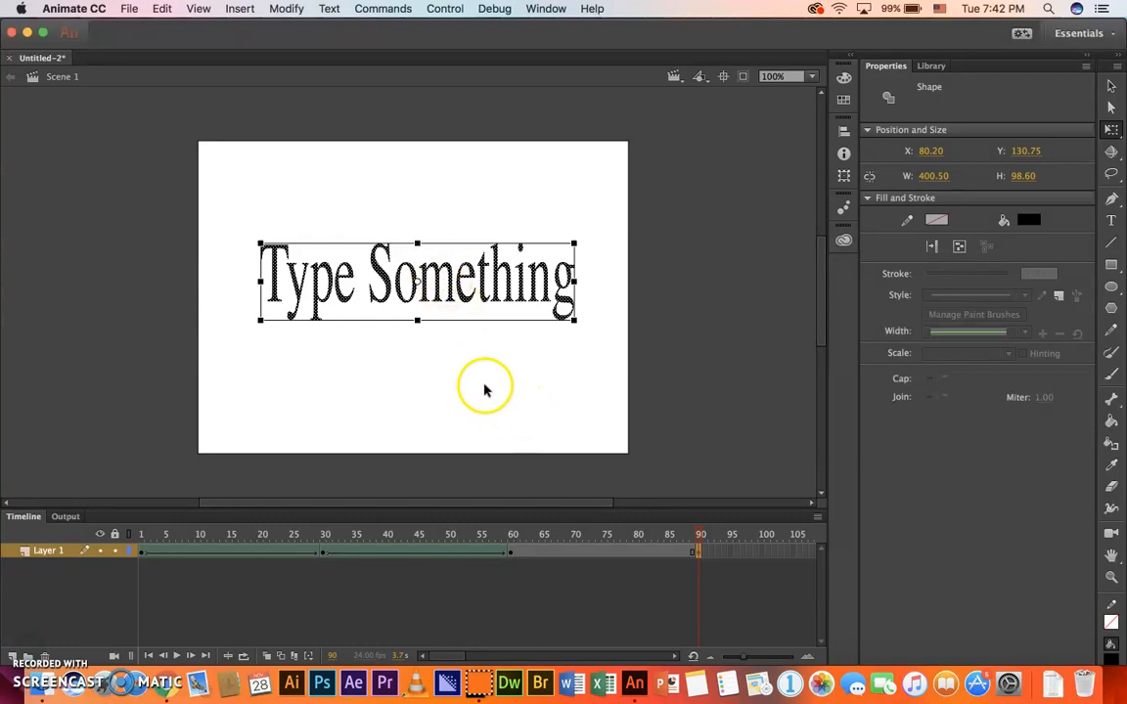
click(486, 388)
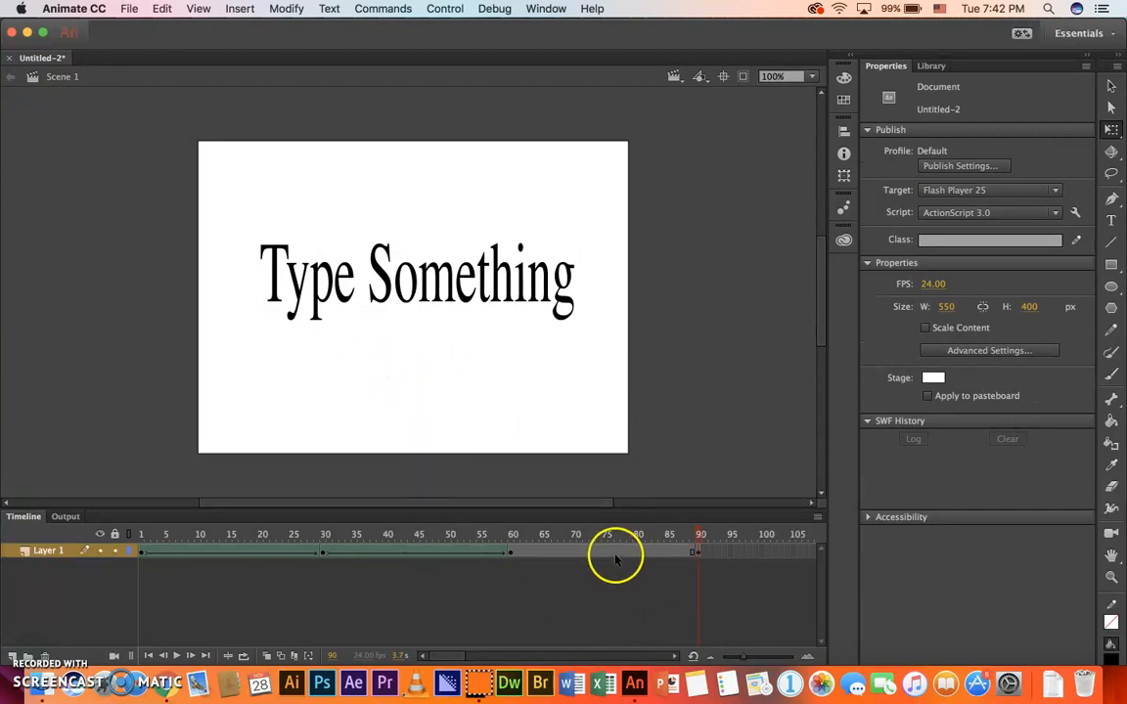
Create a shape tween between frames 60 and 90, and preview the morph by scrubbing and testing the movie.
right_click(554, 554)
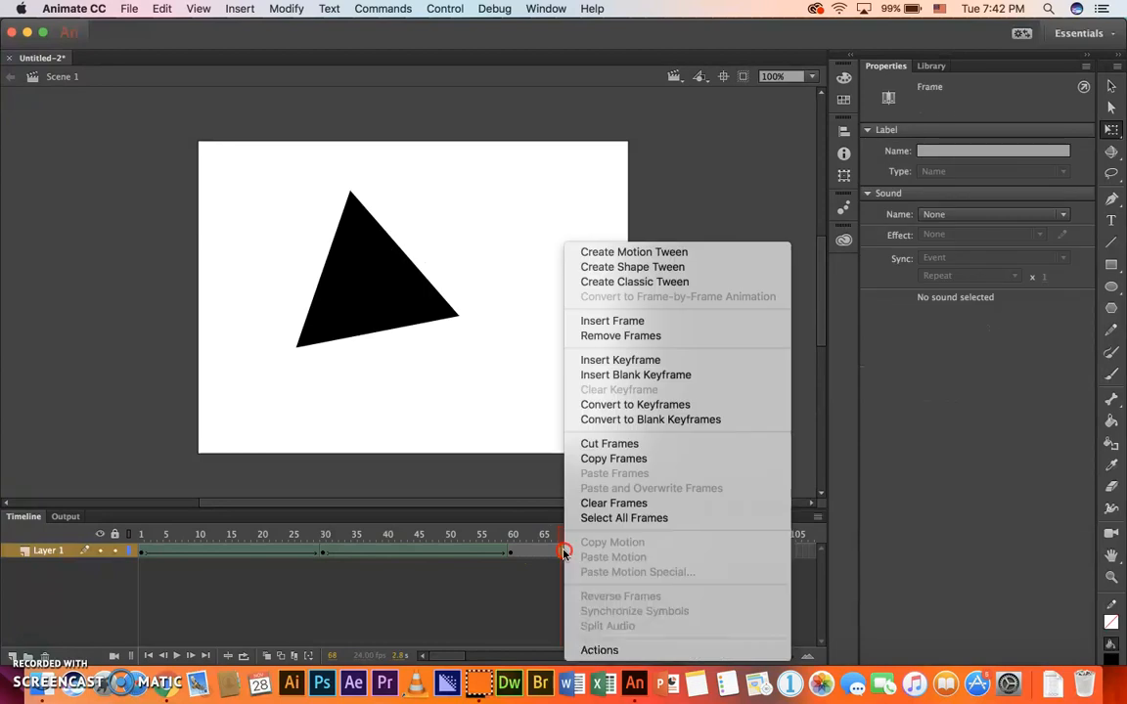
click(631, 266)
drag(597, 535, 700, 540)
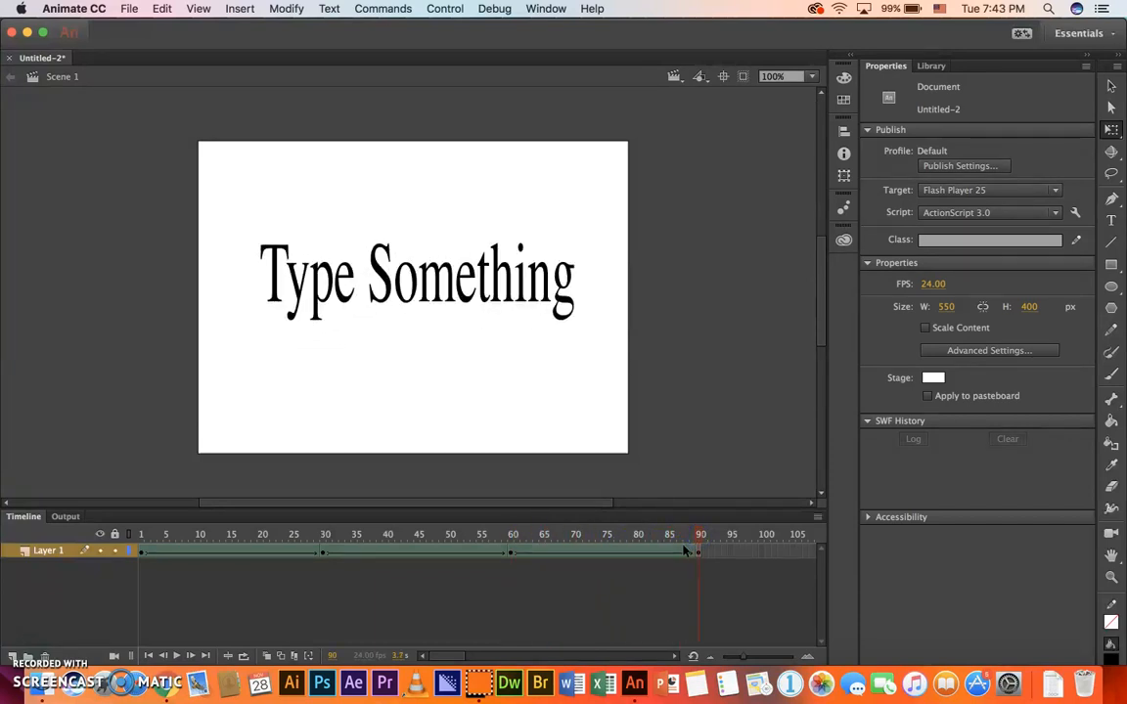
key(super+Return)
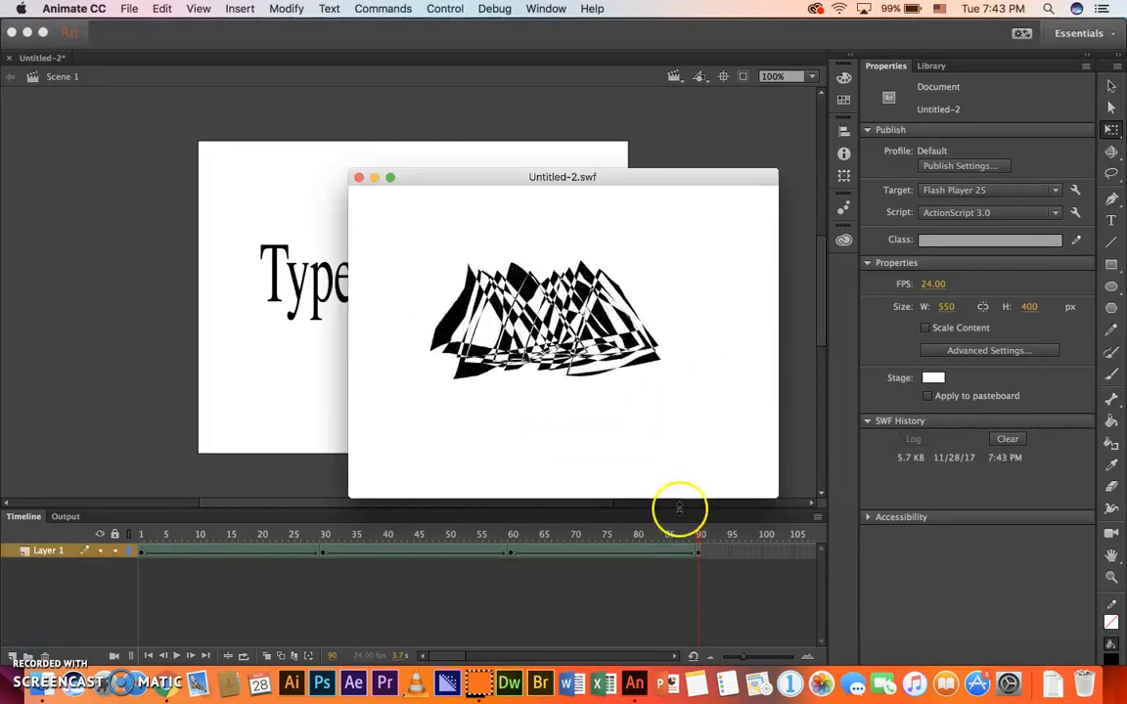
click(359, 177)
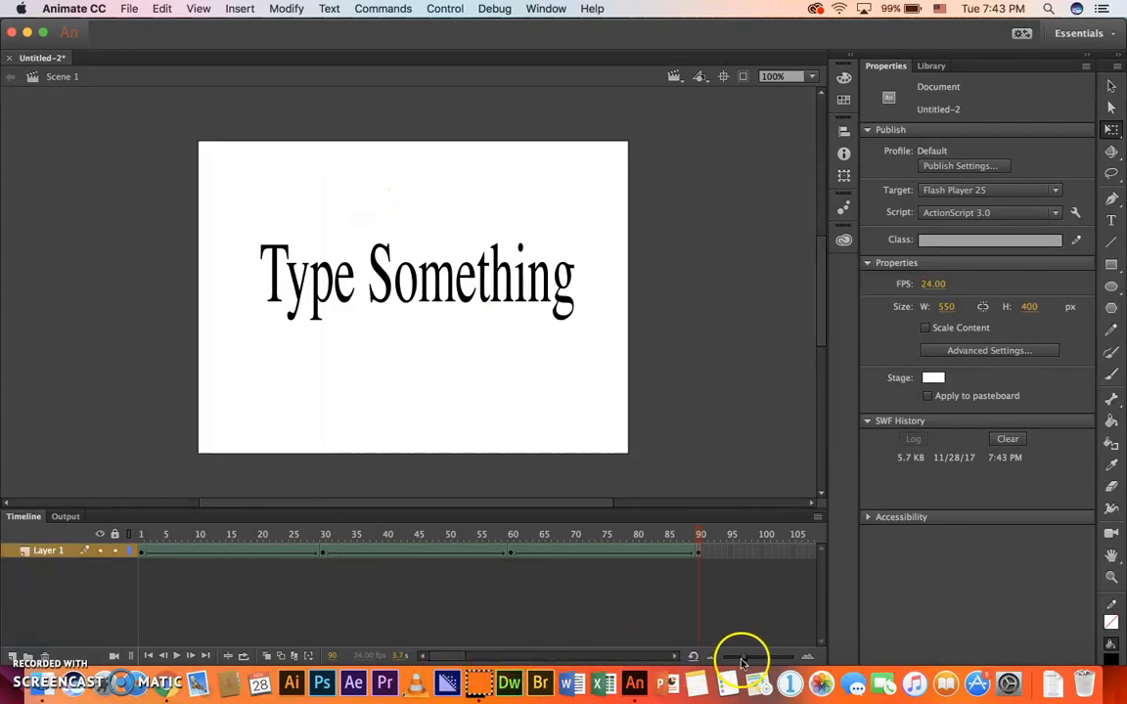
Insert a keyframe at frame 121 that holds the "Type Something" shapes, and test the movie.
drag(741, 664, 731, 663)
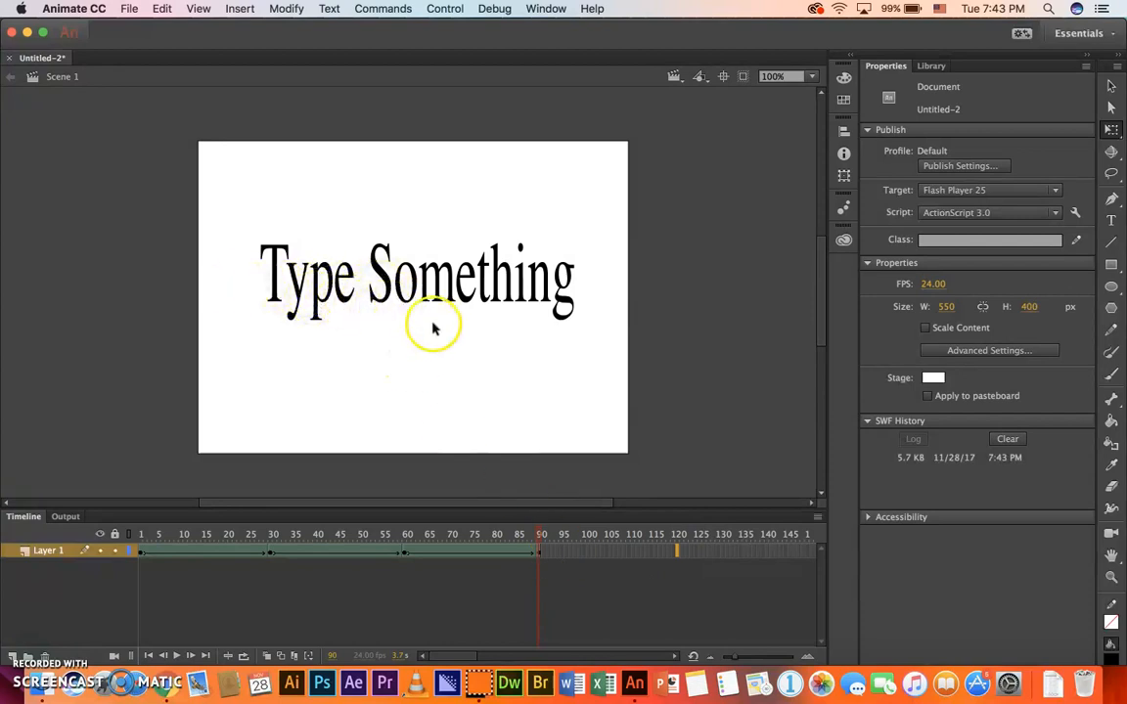
click(677, 554)
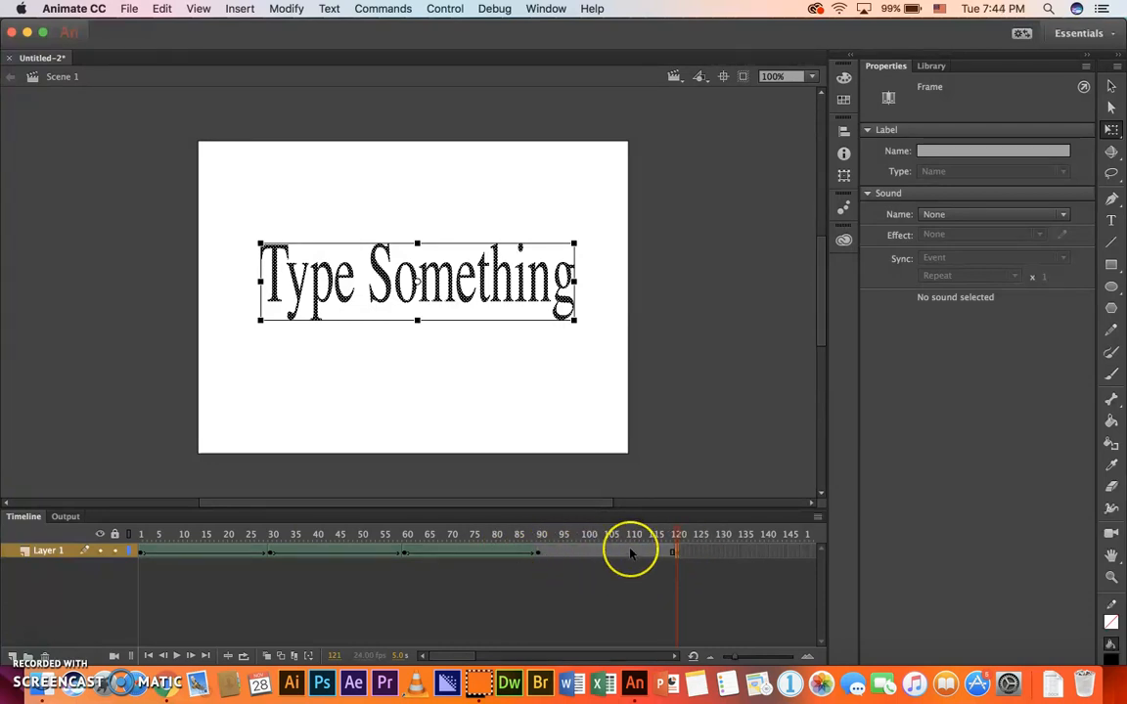
key(super+Return)
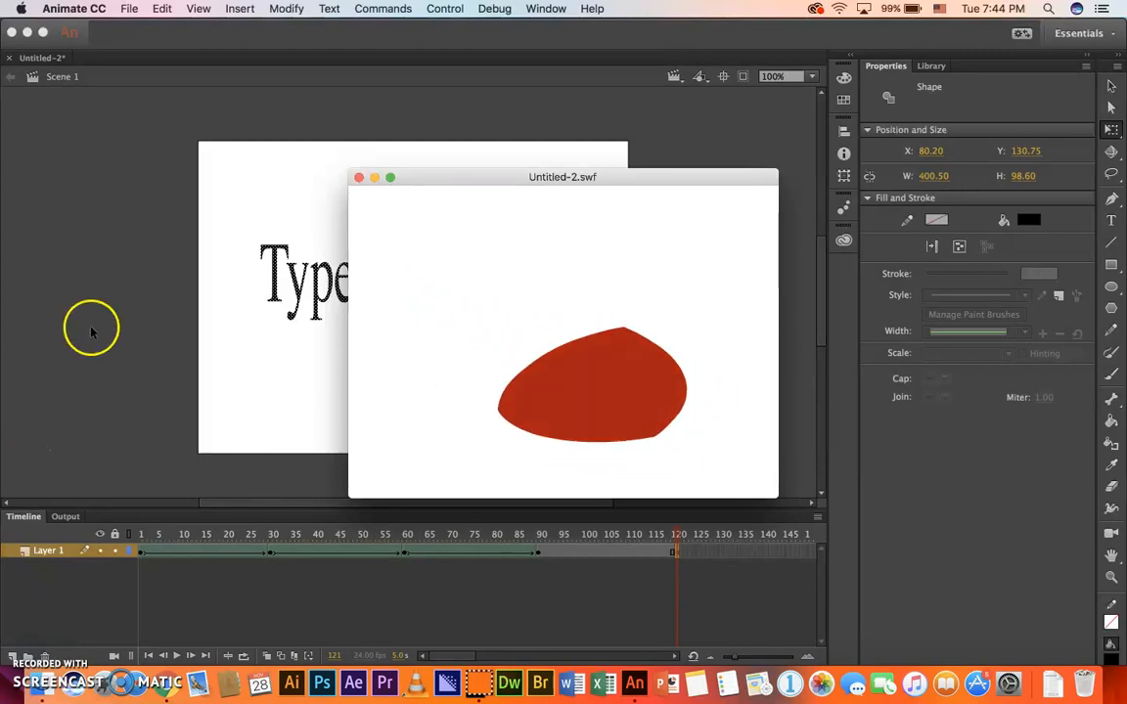
click(359, 177)
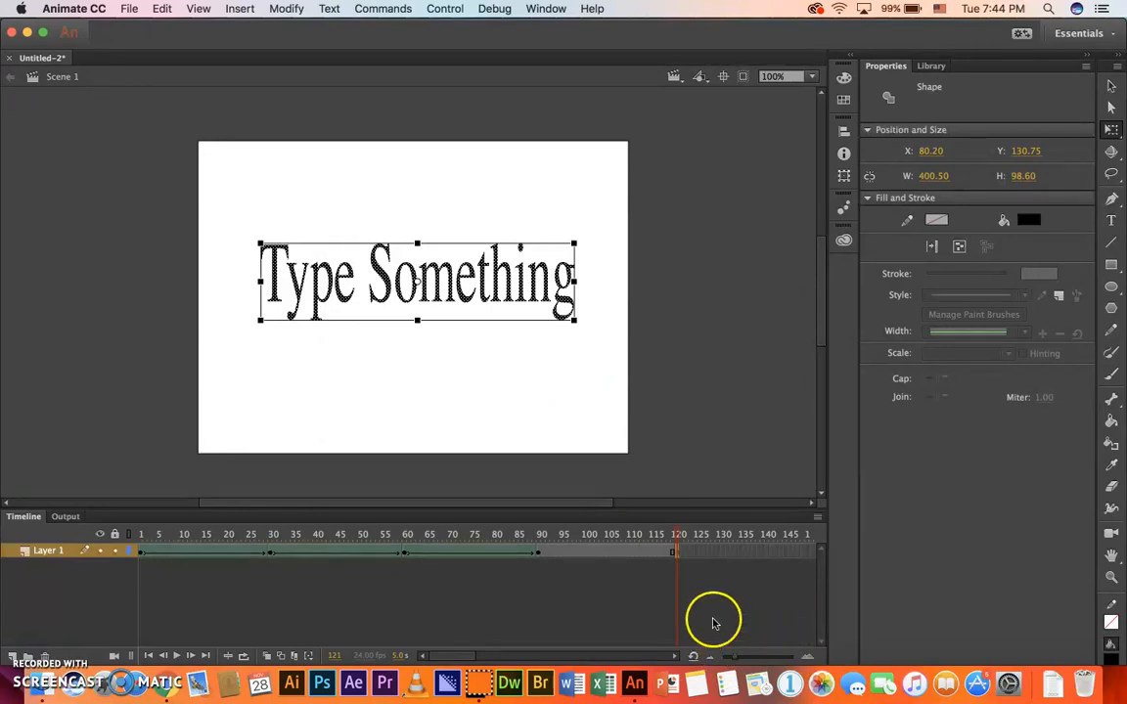
Insert a blank keyframe at frame 151 and add the blue static text "next thing" on the stage.
drag(453, 656, 481, 664)
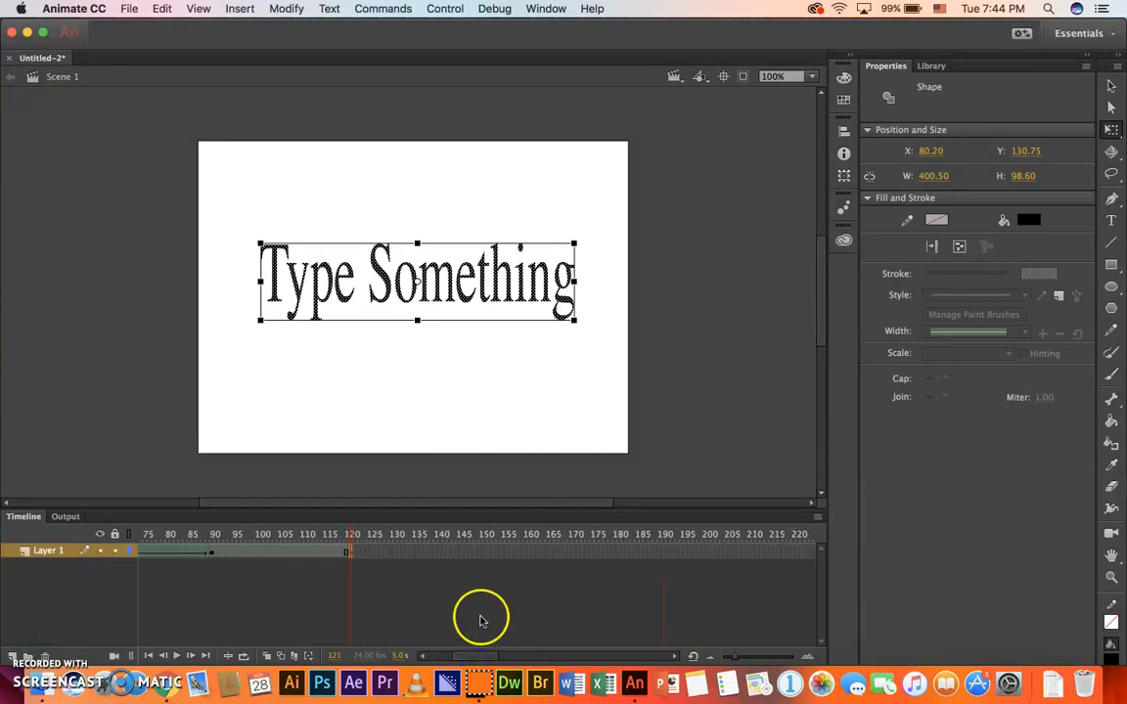
click(486, 556)
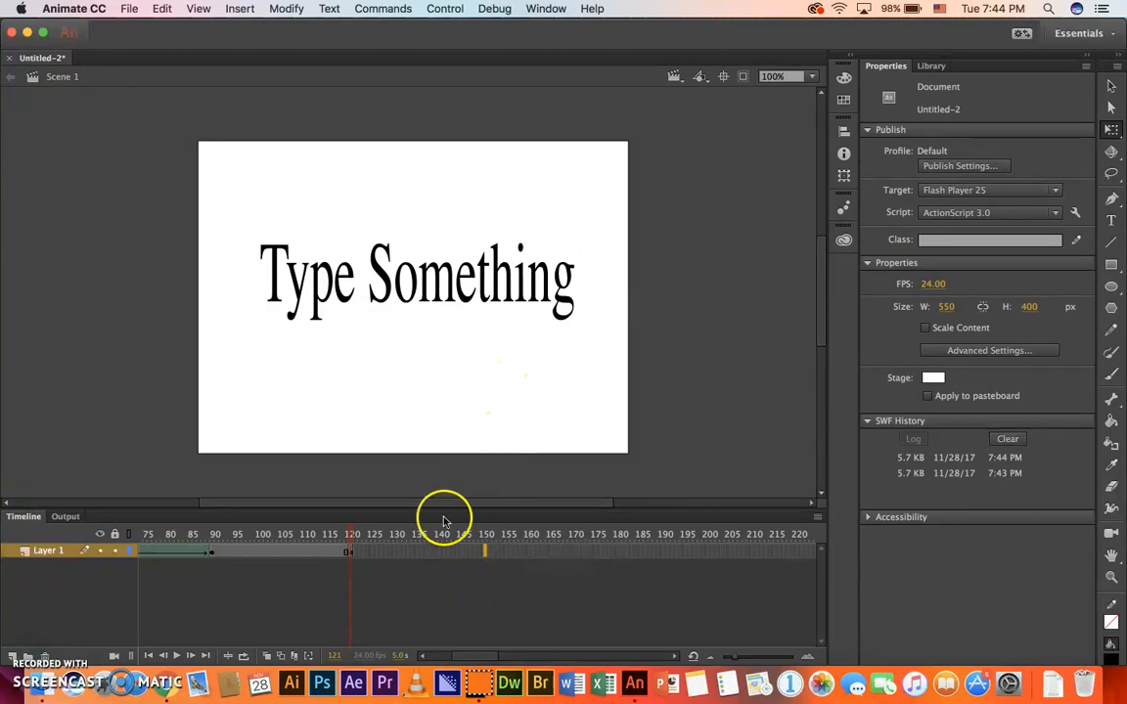
key(F7)
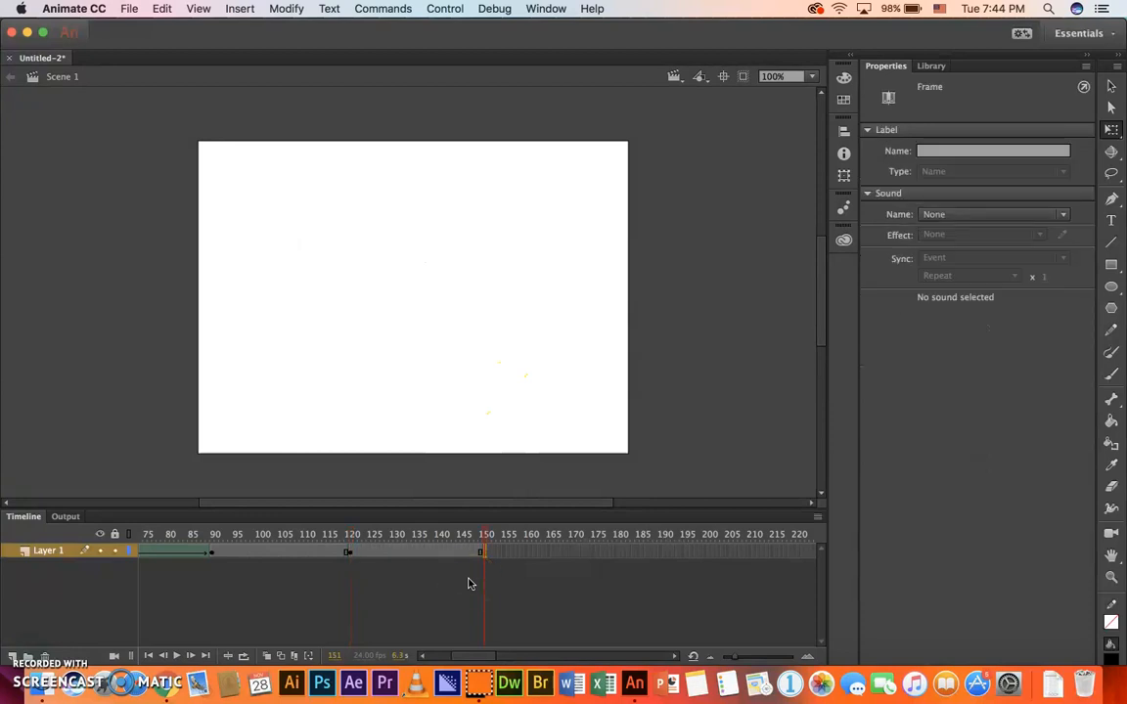
click(1112, 223)
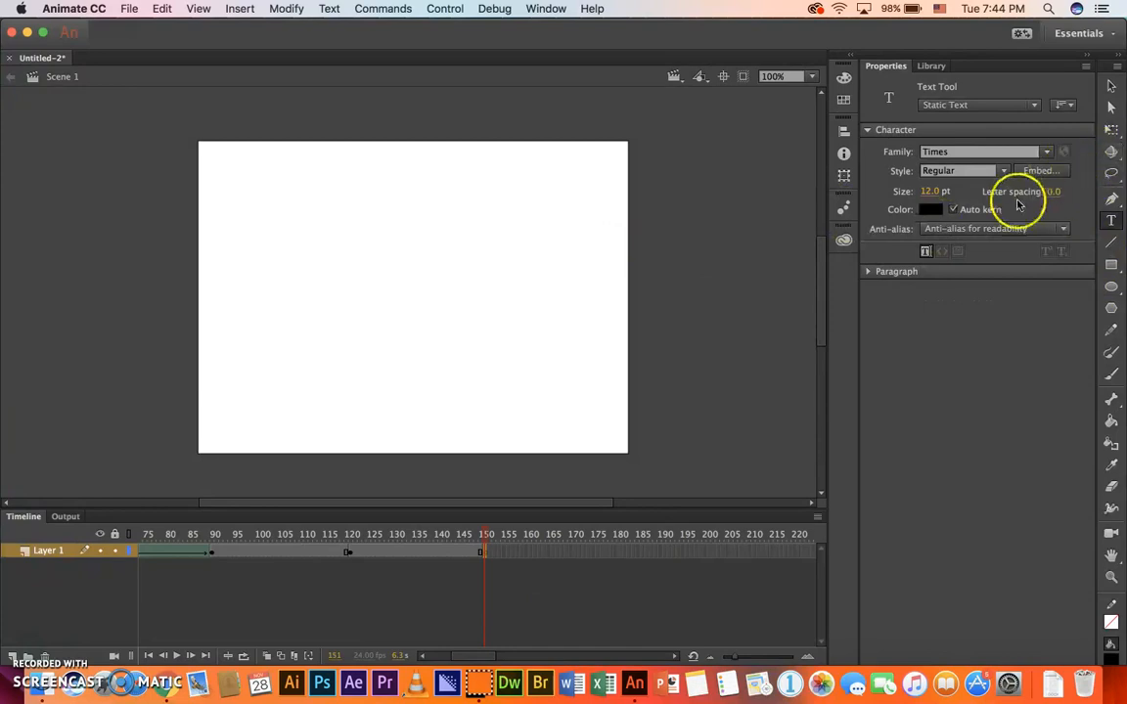
click(938, 212)
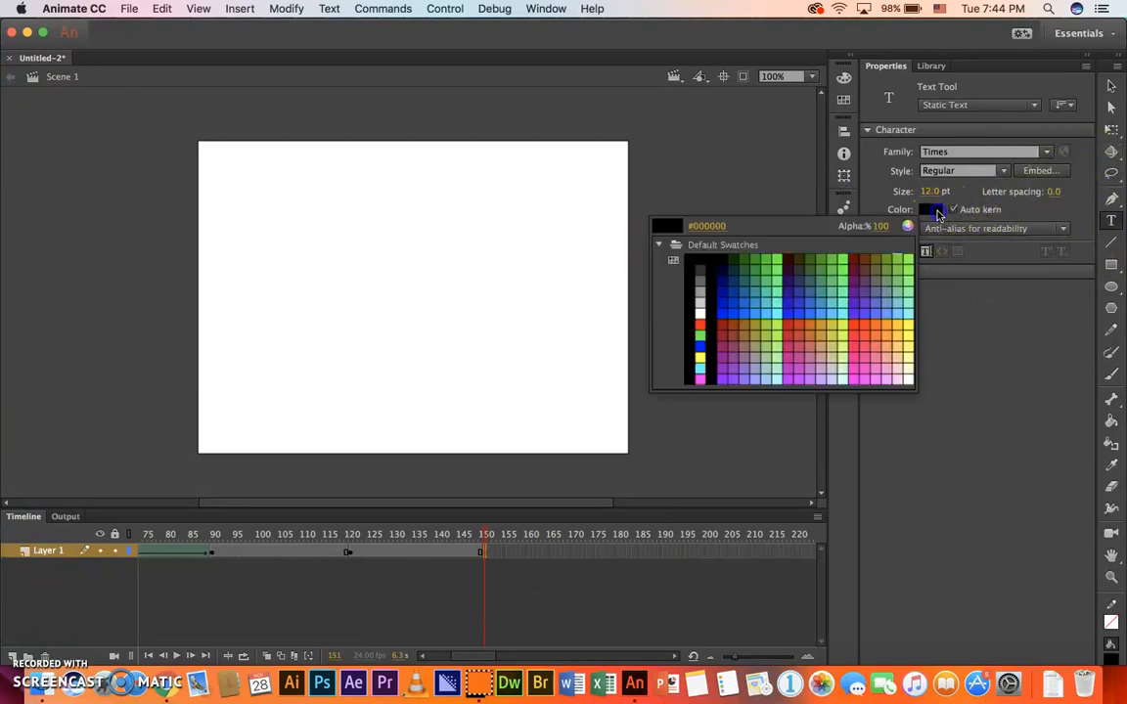
click(699, 344)
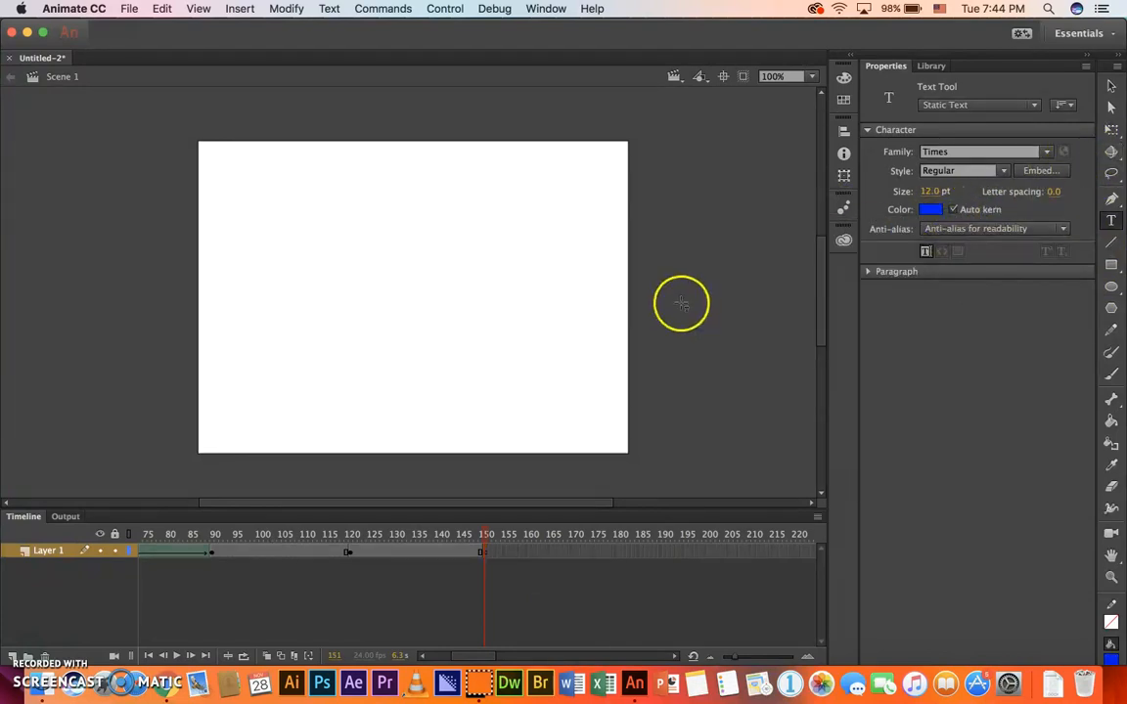
click(320, 279)
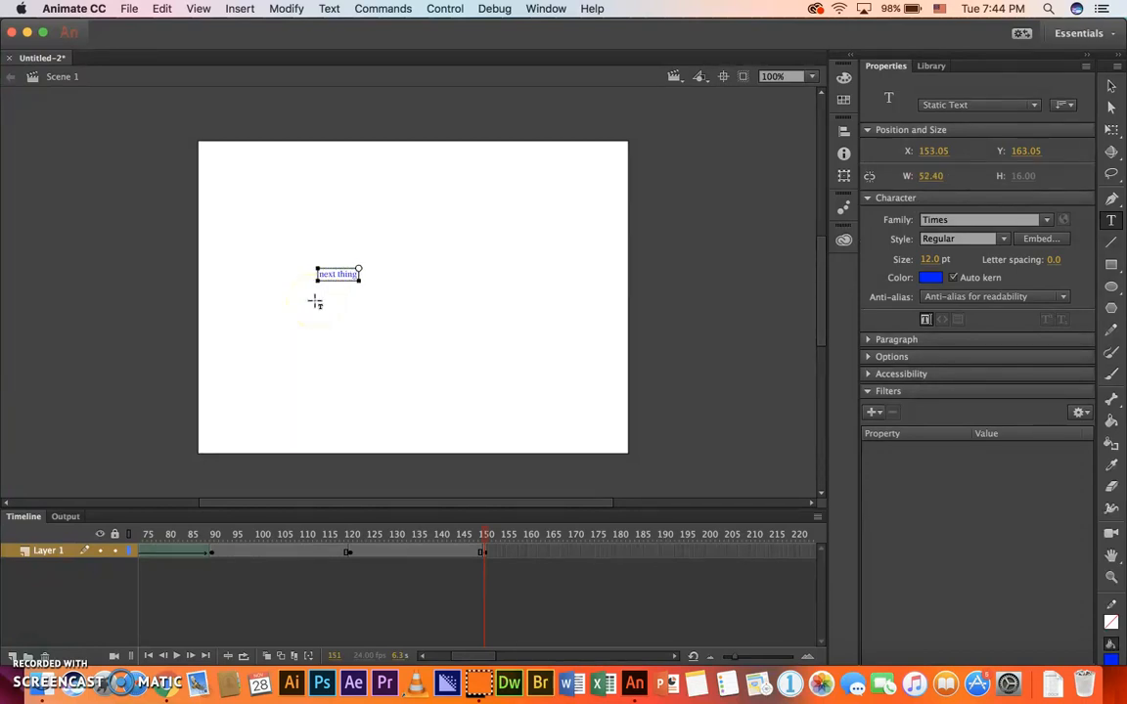
Scale the "next thing" text to about 398 by 146 px and centre it on the stage.
scroll(316, 303, left, 5)
scroll(316, 303, down, 2)
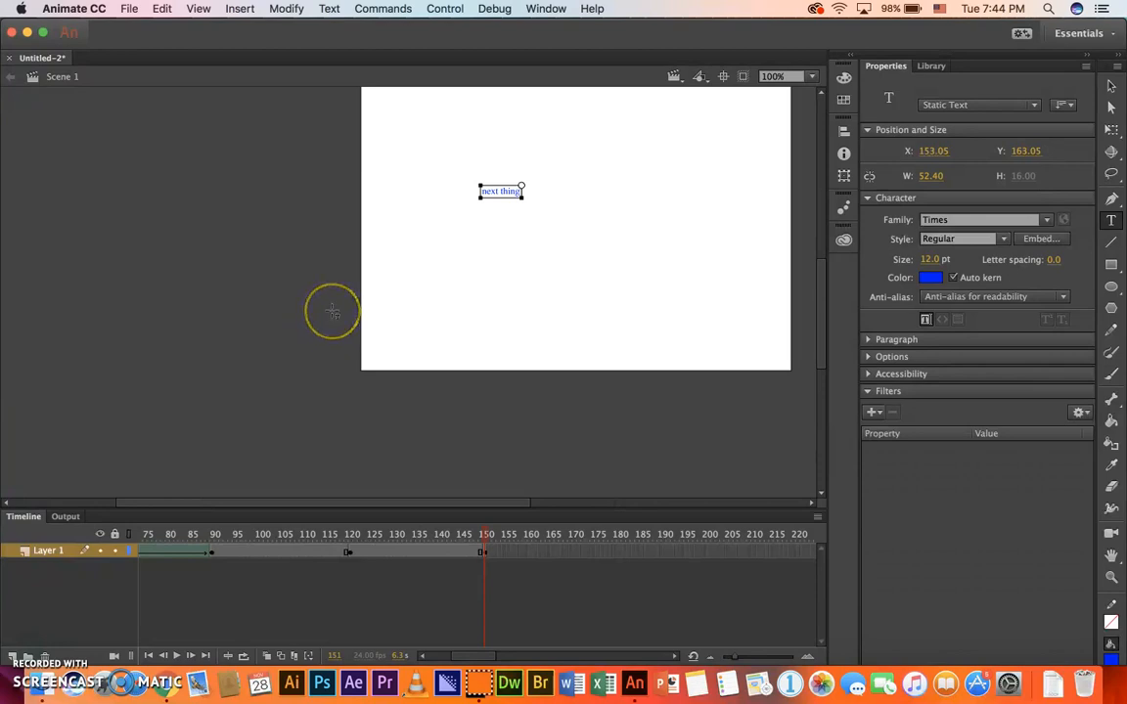
scroll(333, 311, right, 5)
scroll(333, 311, up, 2)
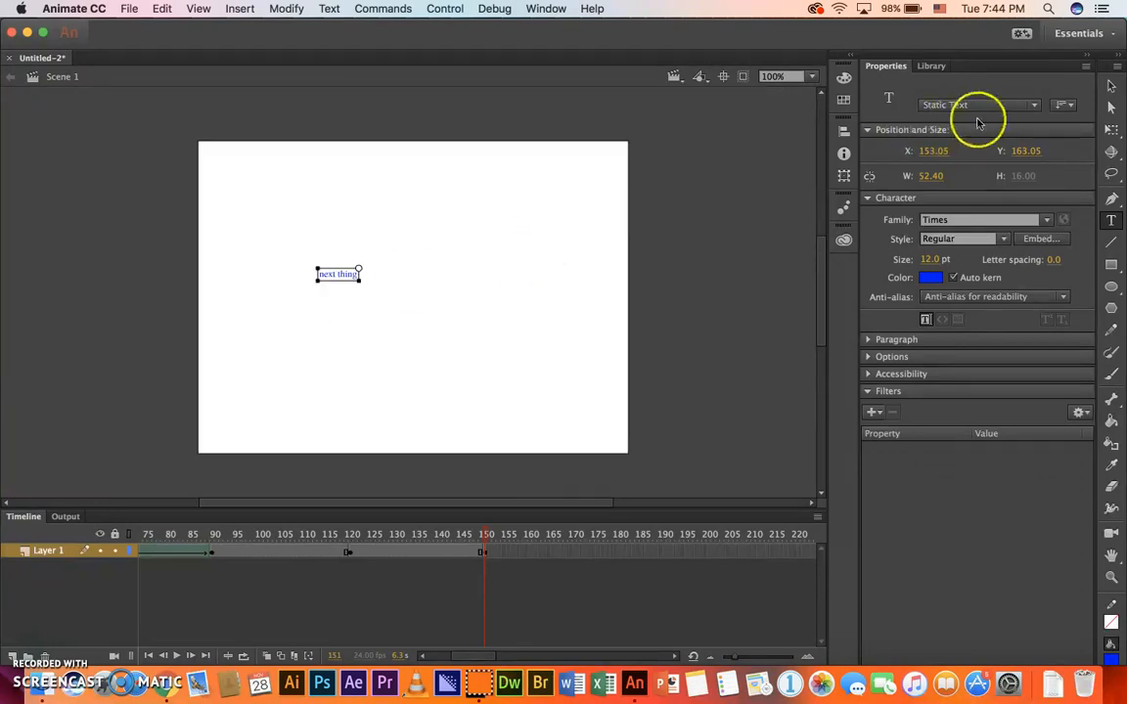
click(1110, 86)
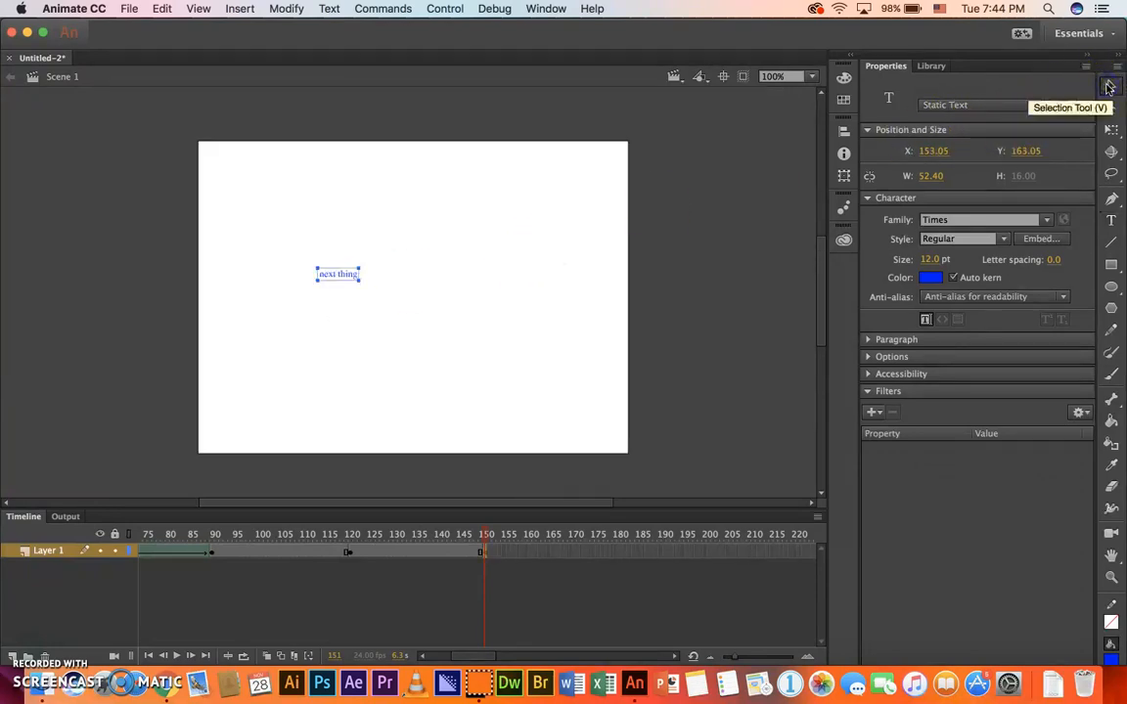
key(q)
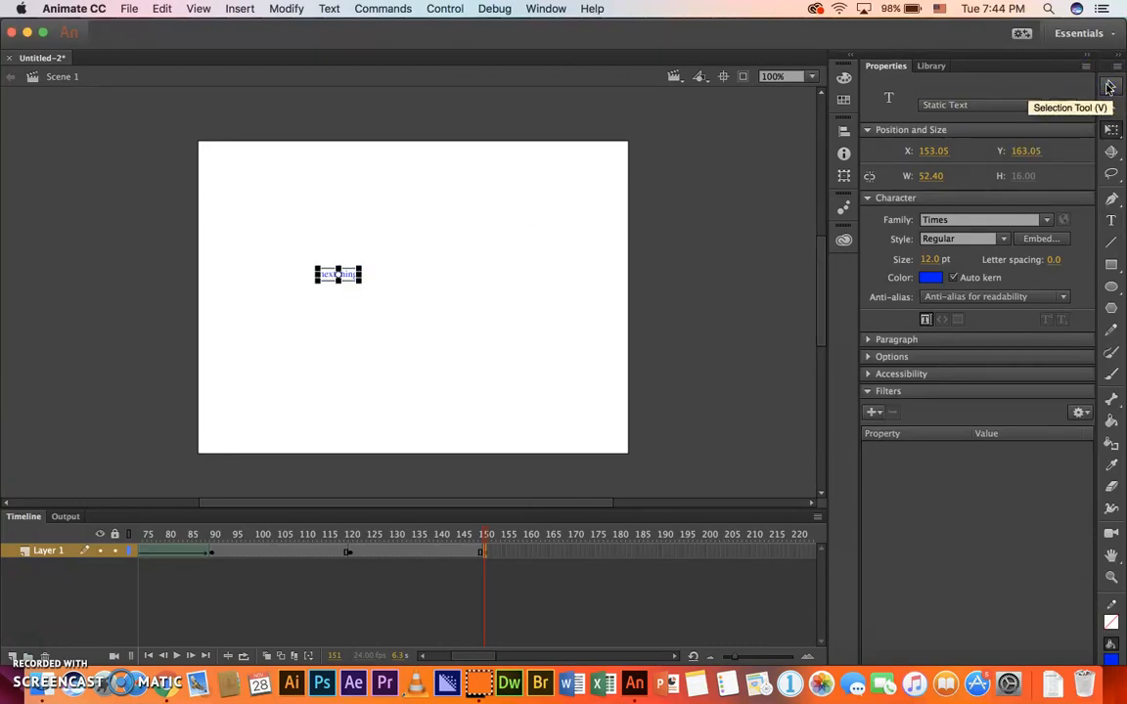
drag(359, 282, 588, 355)
drag(524, 294, 583, 304)
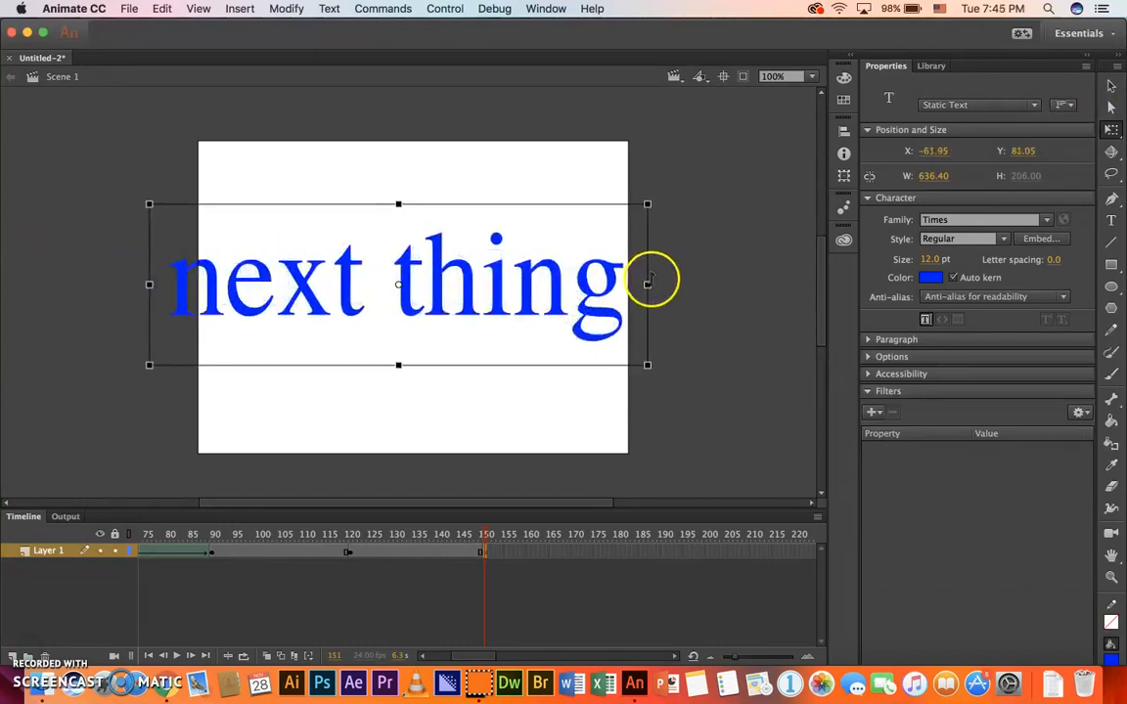
drag(647, 366, 523, 308)
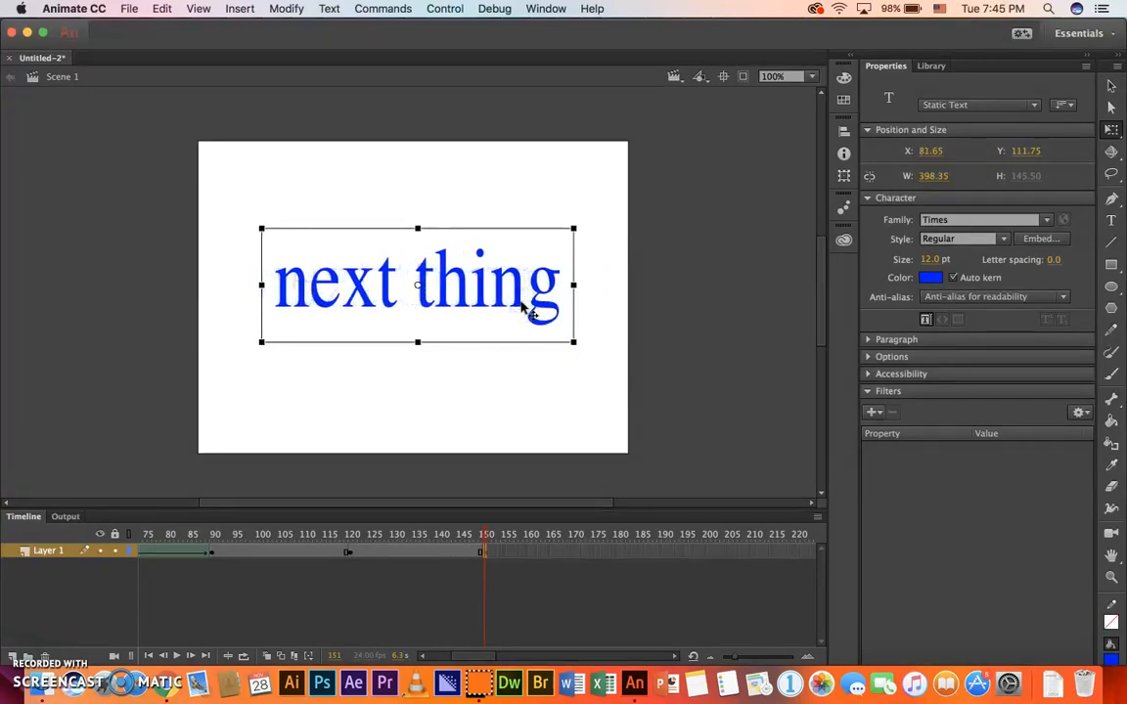
Break apart the "next thing" text into editable shapes and deselect it.
key(ctrl+b)
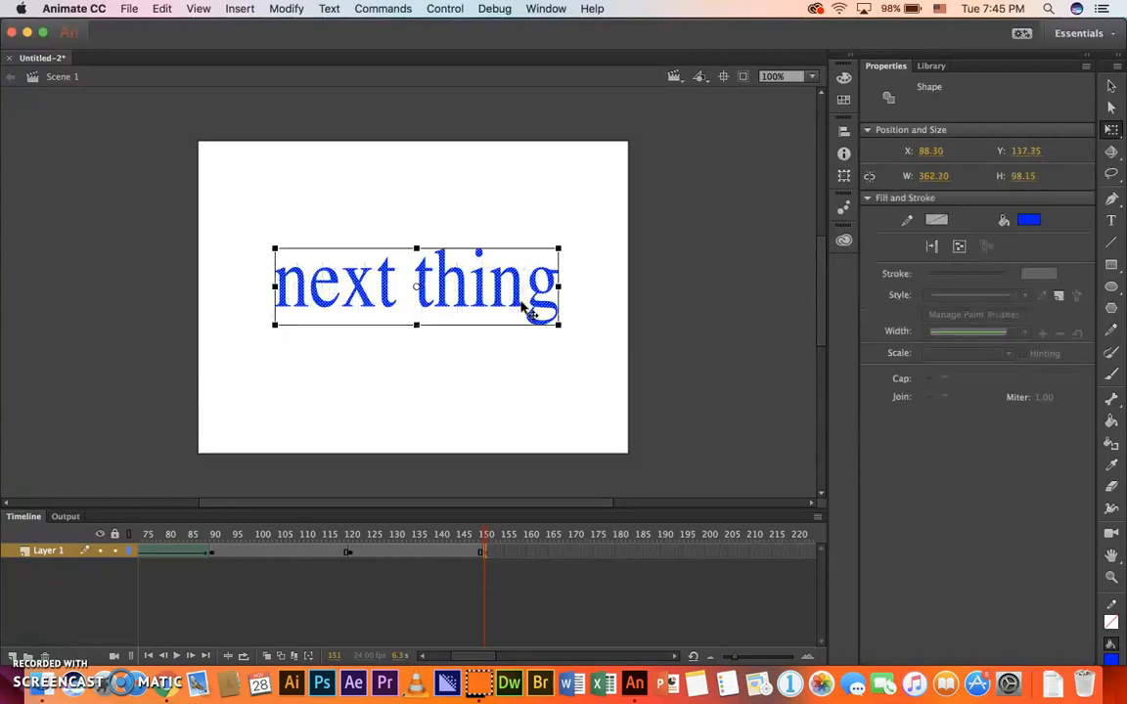
scroll(506, 305, down, 2)
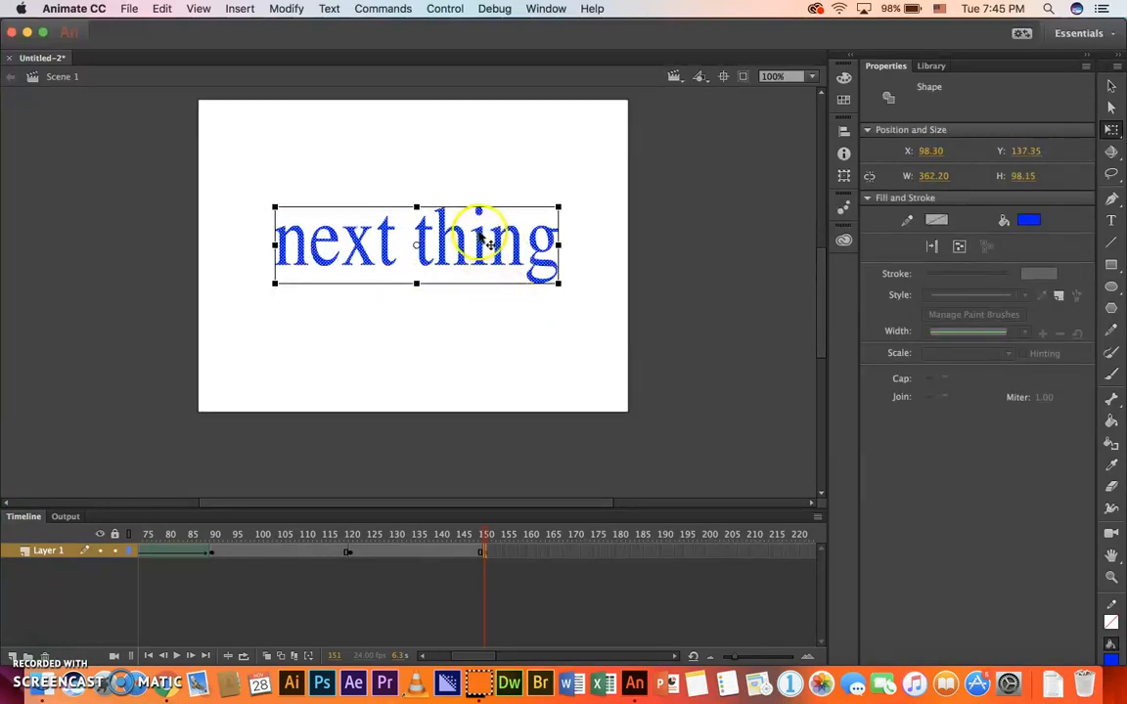
click(393, 332)
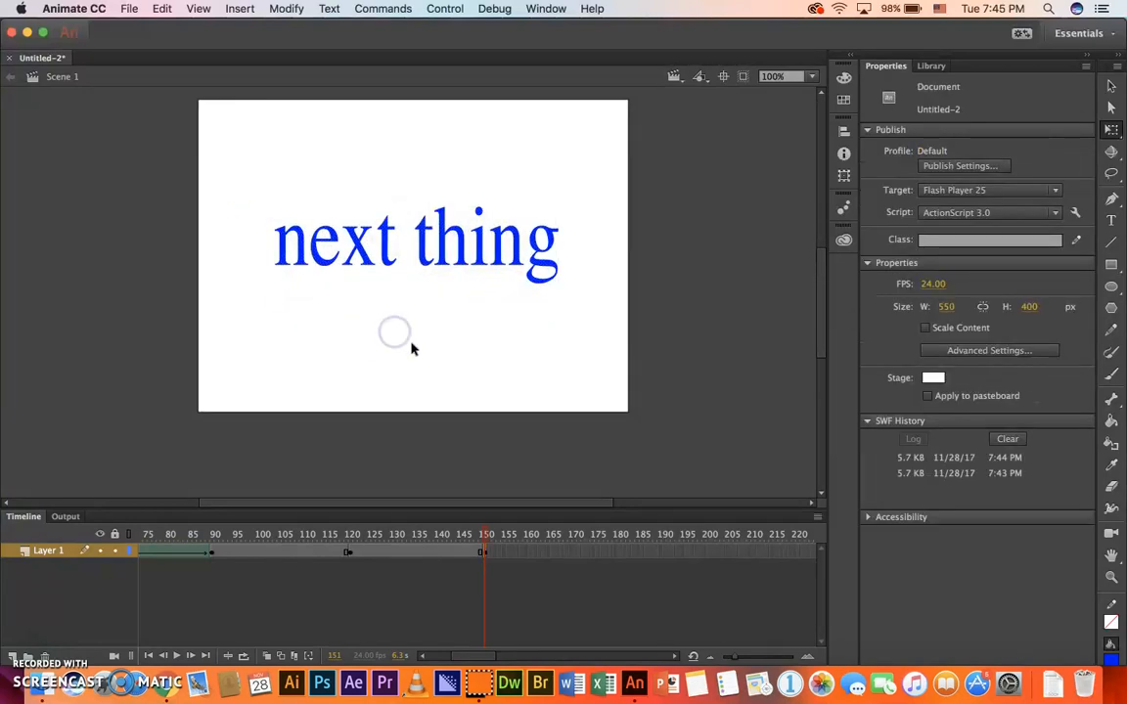
Create a shape tween from "Type Something" at frame 121 to "next thing" at frame 151, and scrub through it.
right_click(411, 555)
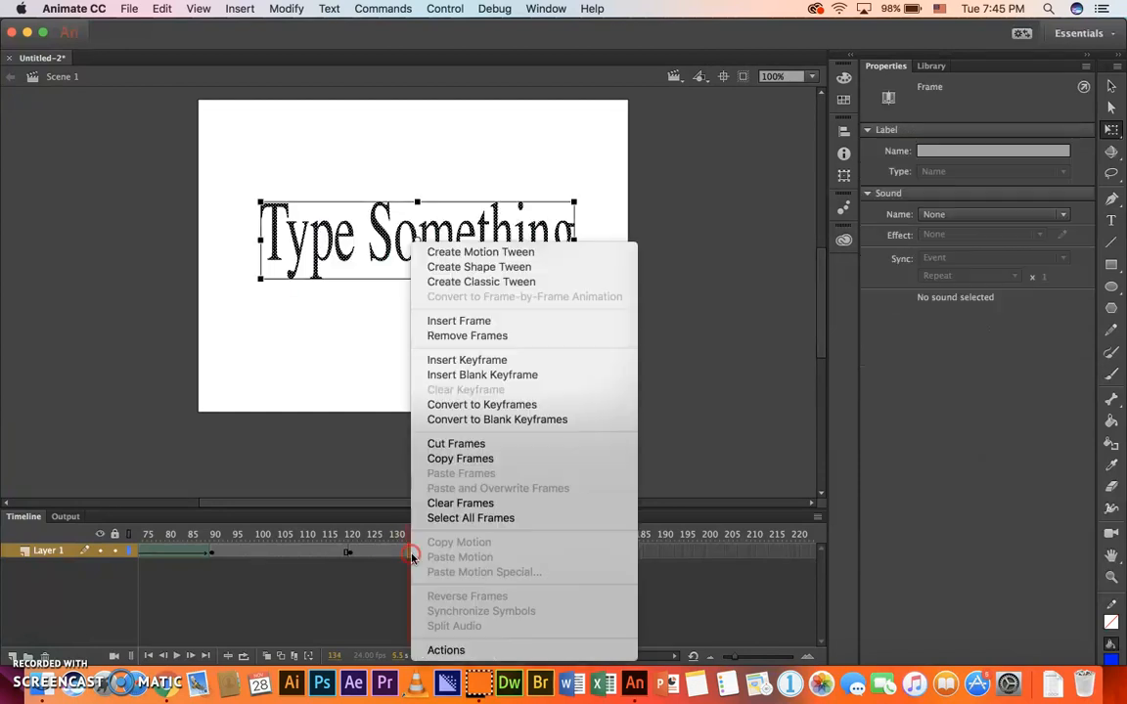
click(487, 260)
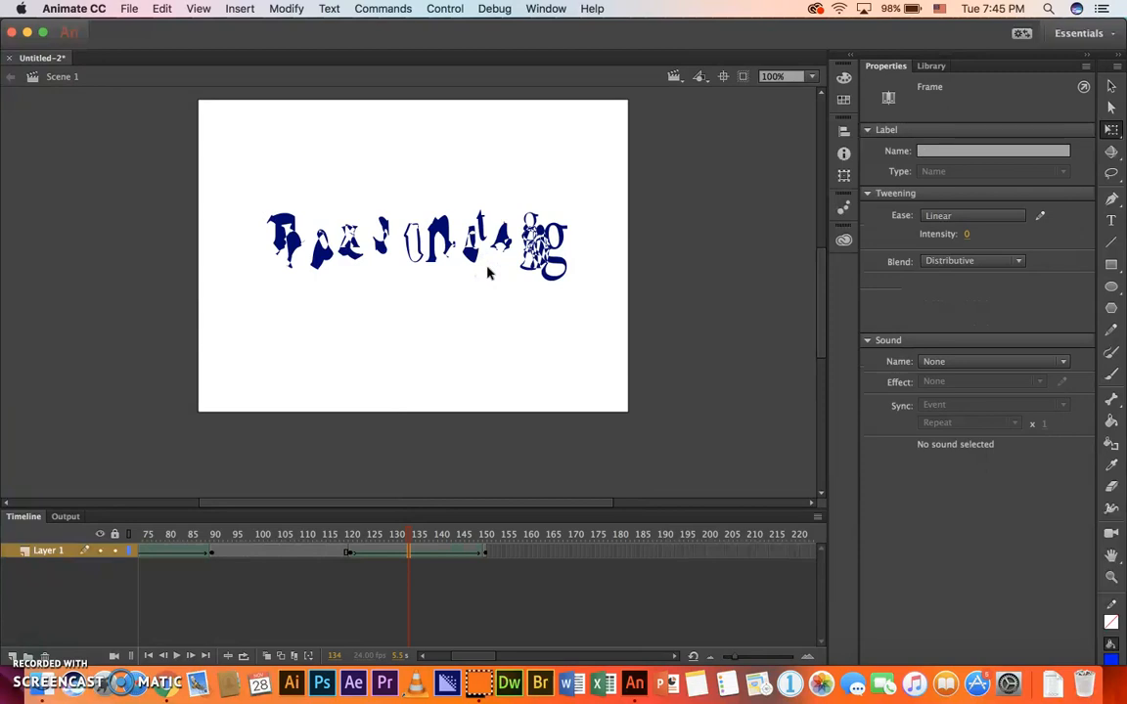
click(405, 533)
drag(405, 533, 497, 535)
mouse_move(489, 535)
mouse_down()
mouse_move(327, 534)
mouse_move(489, 539)
mouse_up()
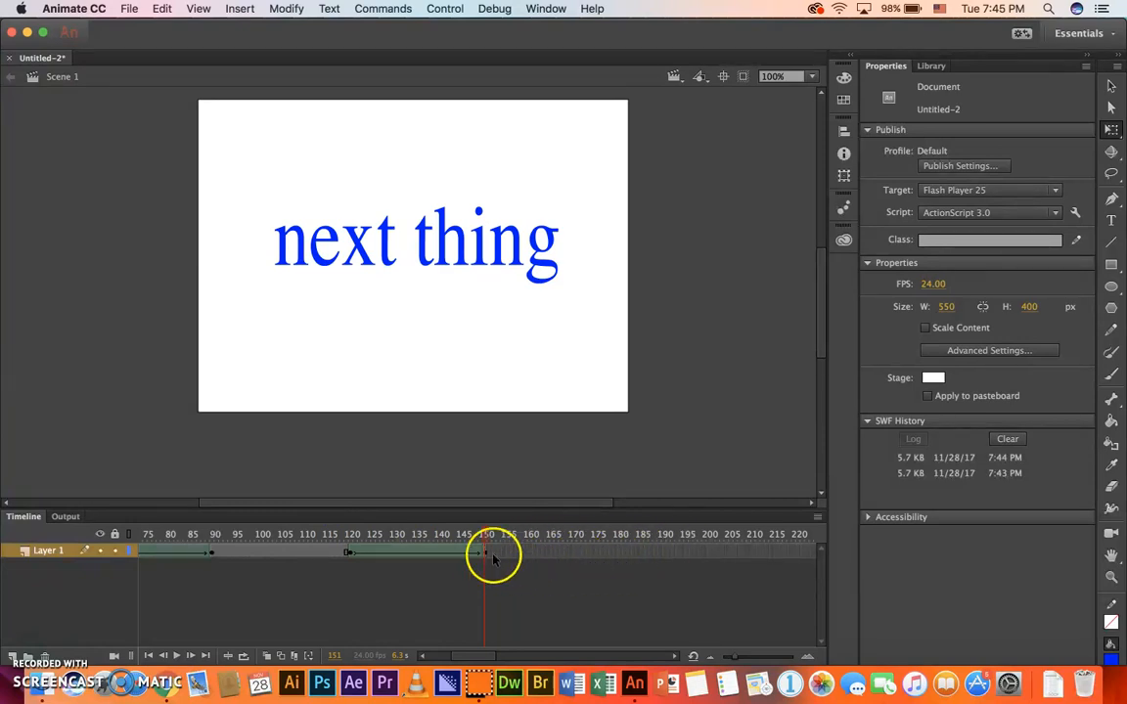
Insert a keyframe at frame 182 that holds the "next thing" shapes, and scrub through the held frames.
click(624, 552)
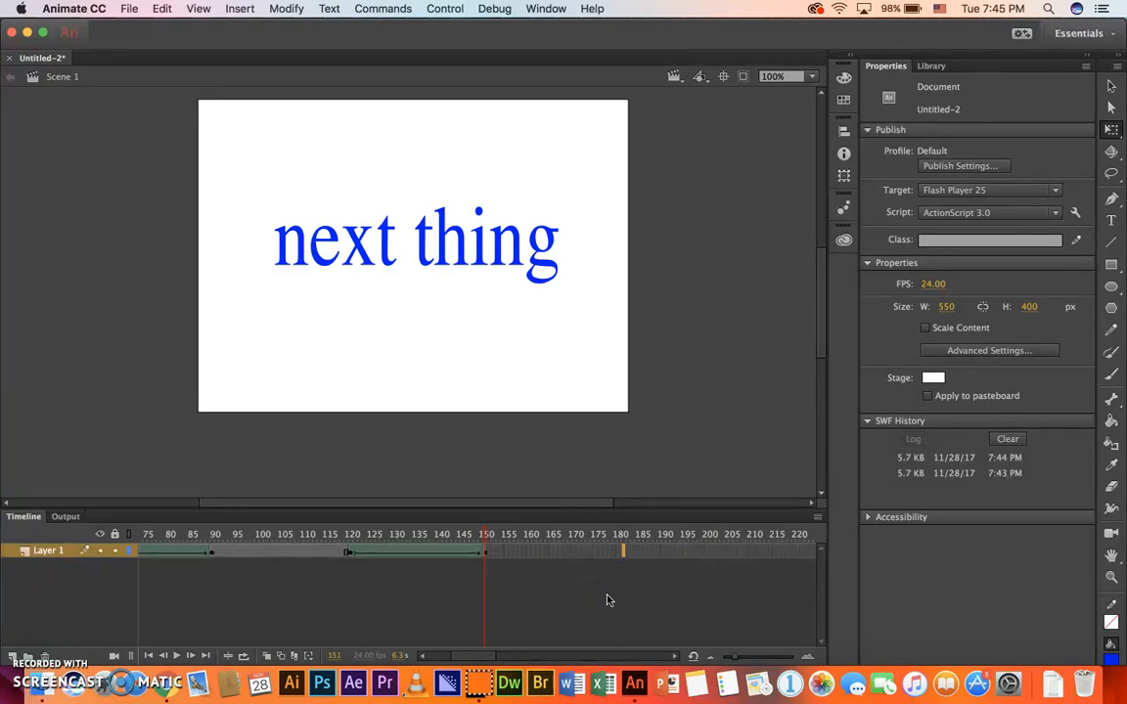
key(F6)
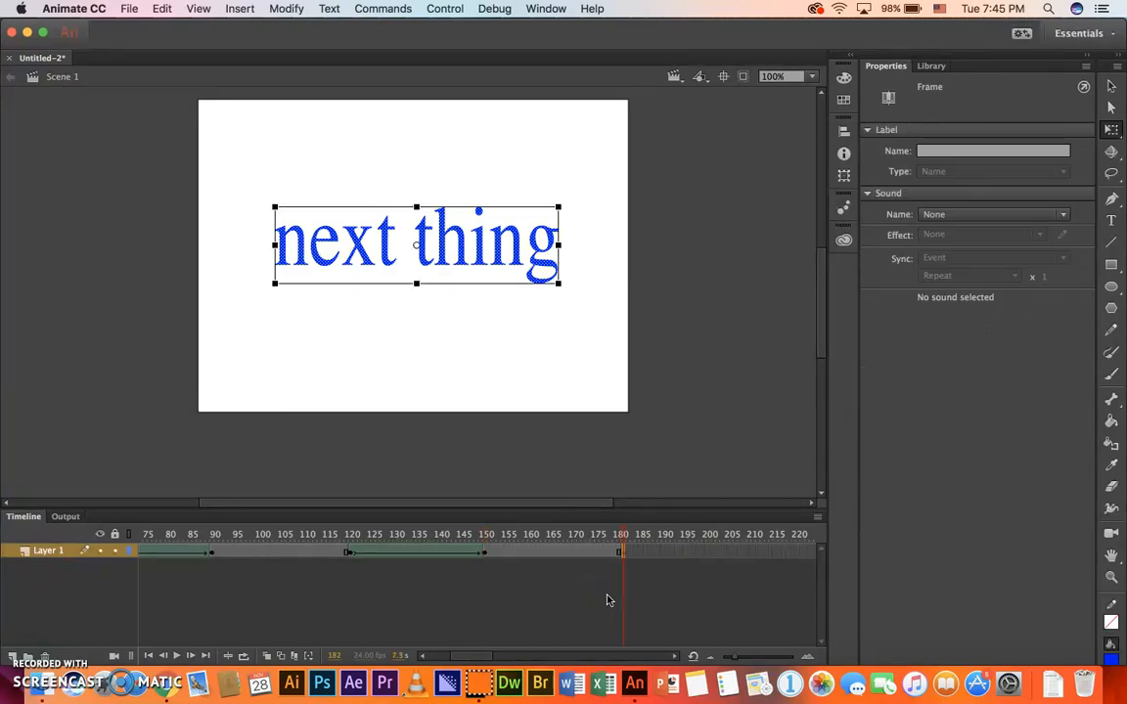
drag(624, 537, 519, 539)
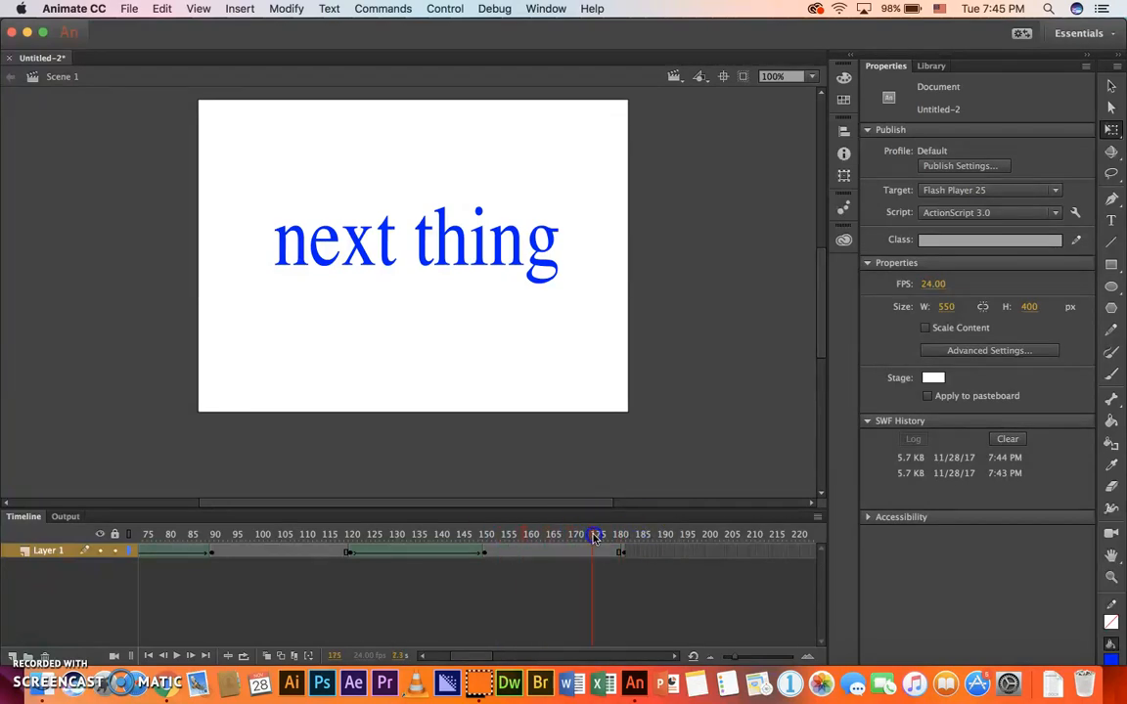
drag(500, 541, 608, 541)
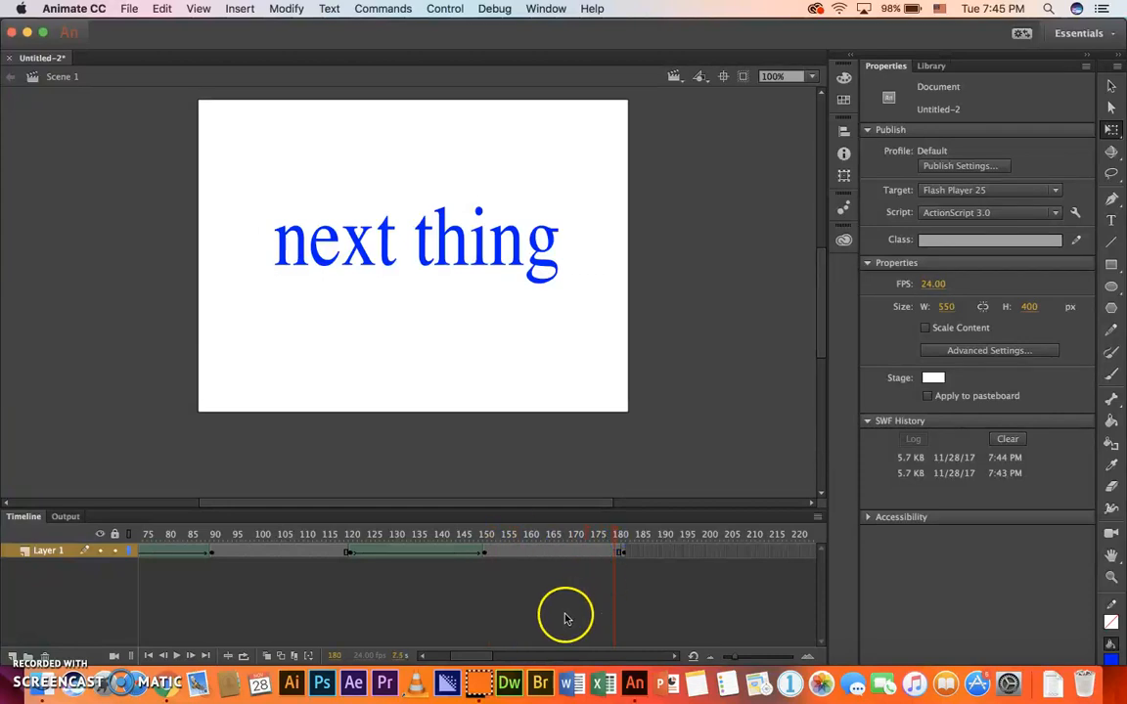
Insert a blank keyframe at frame 210 on Layer 1, scrub through the preceding frames, and select it.
click(757, 556)
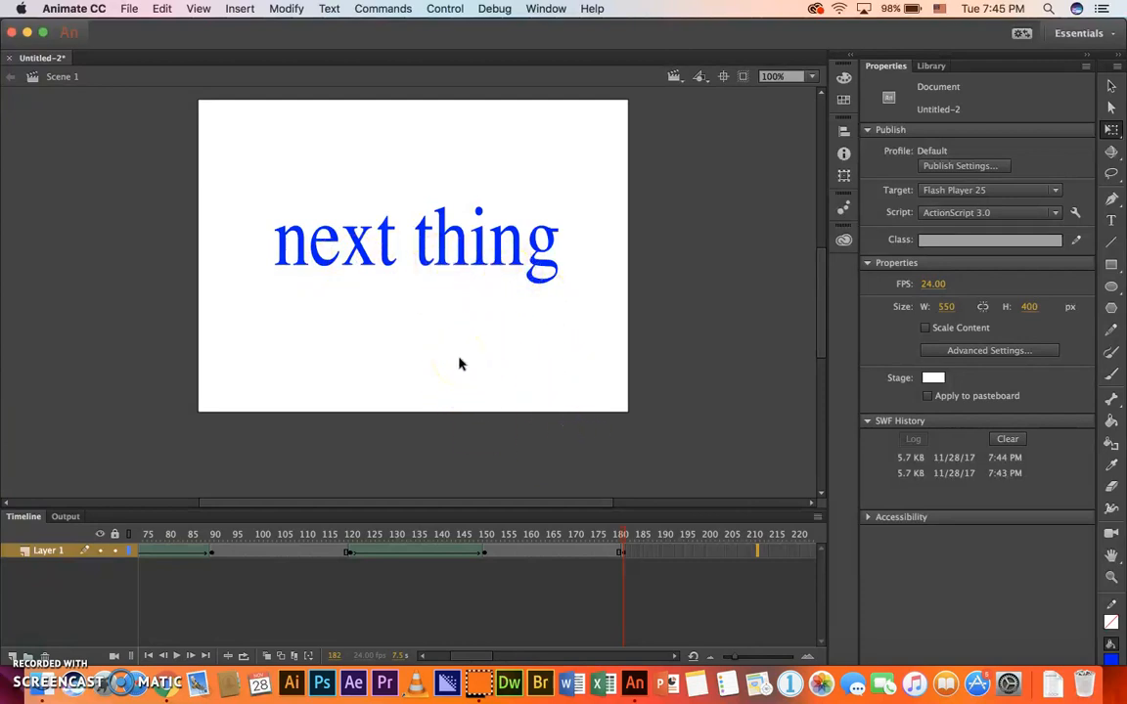
scroll(460, 364, right, 5)
scroll(470, 401, right, 2)
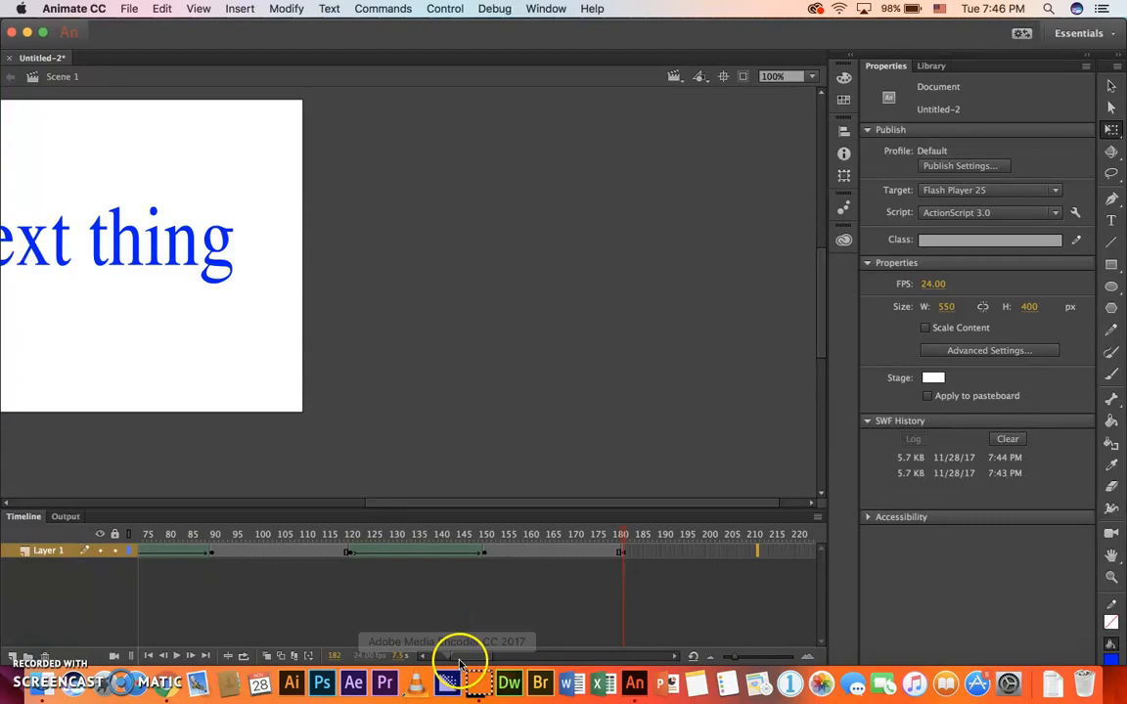
key(super+0)
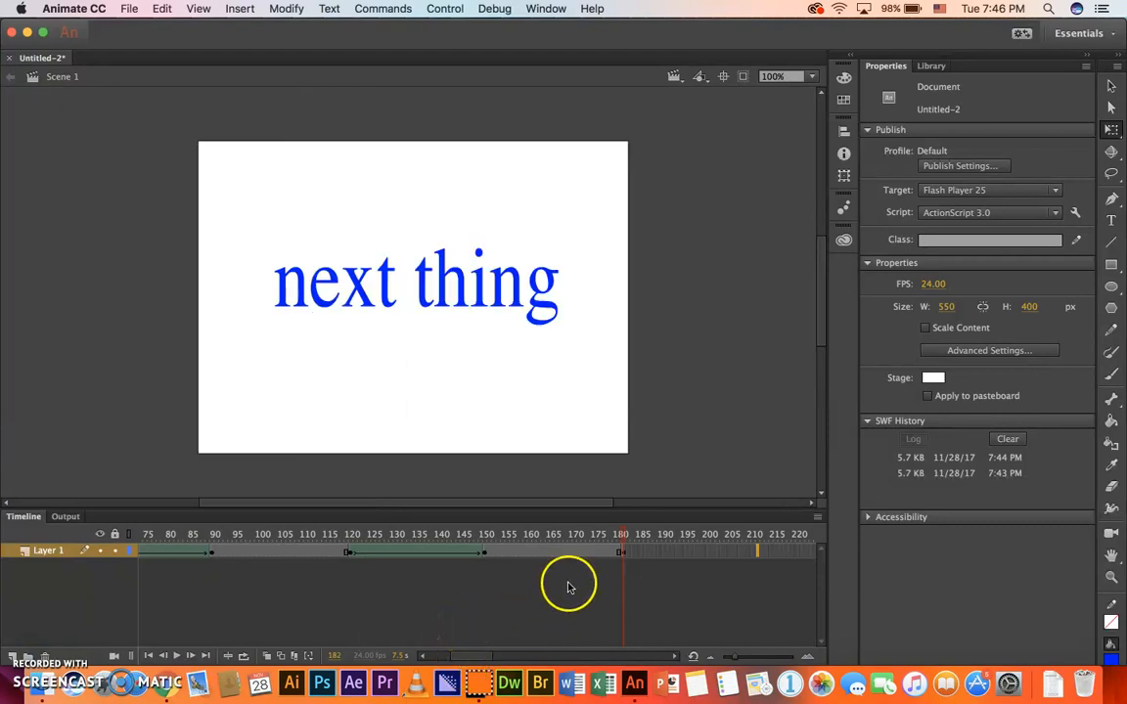
mouse_move(626, 539)
mouse_down()
mouse_move(420, 544)
mouse_move(616, 543)
mouse_up()
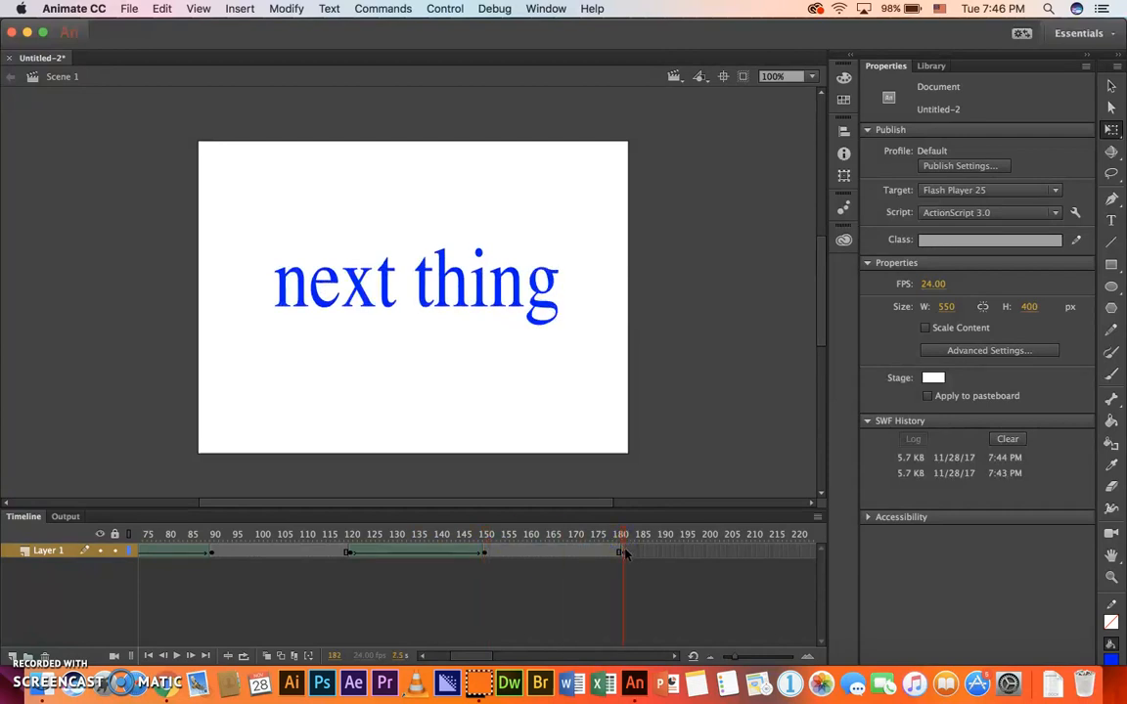
click(751, 553)
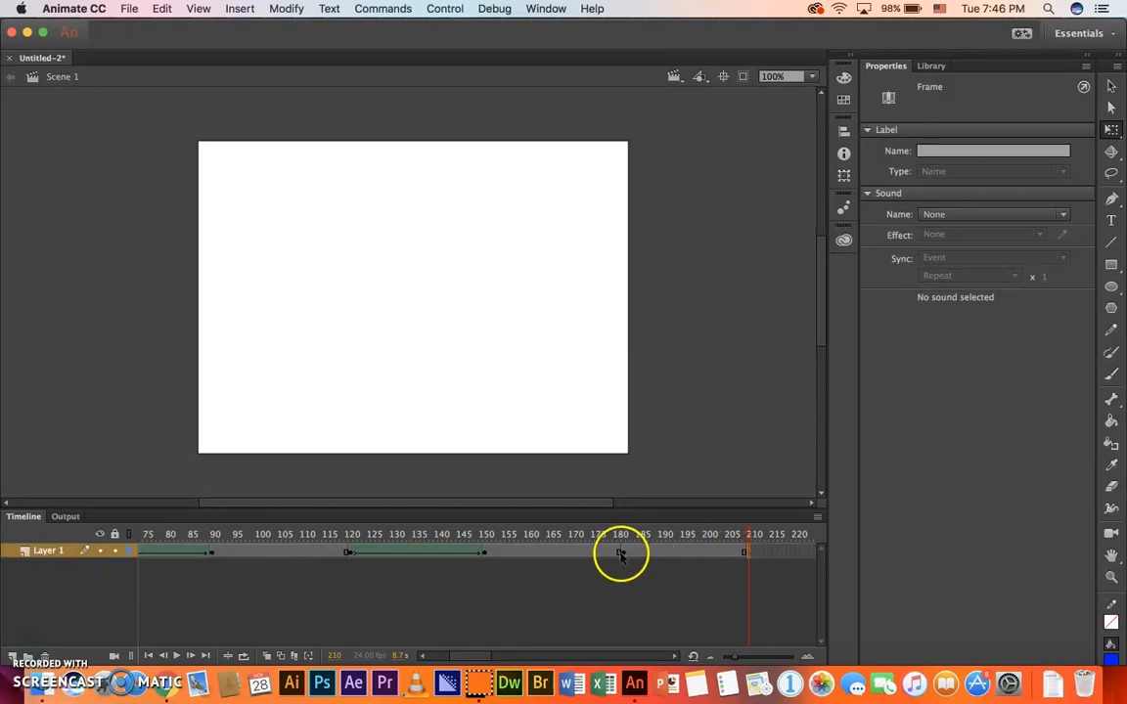
click(739, 537)
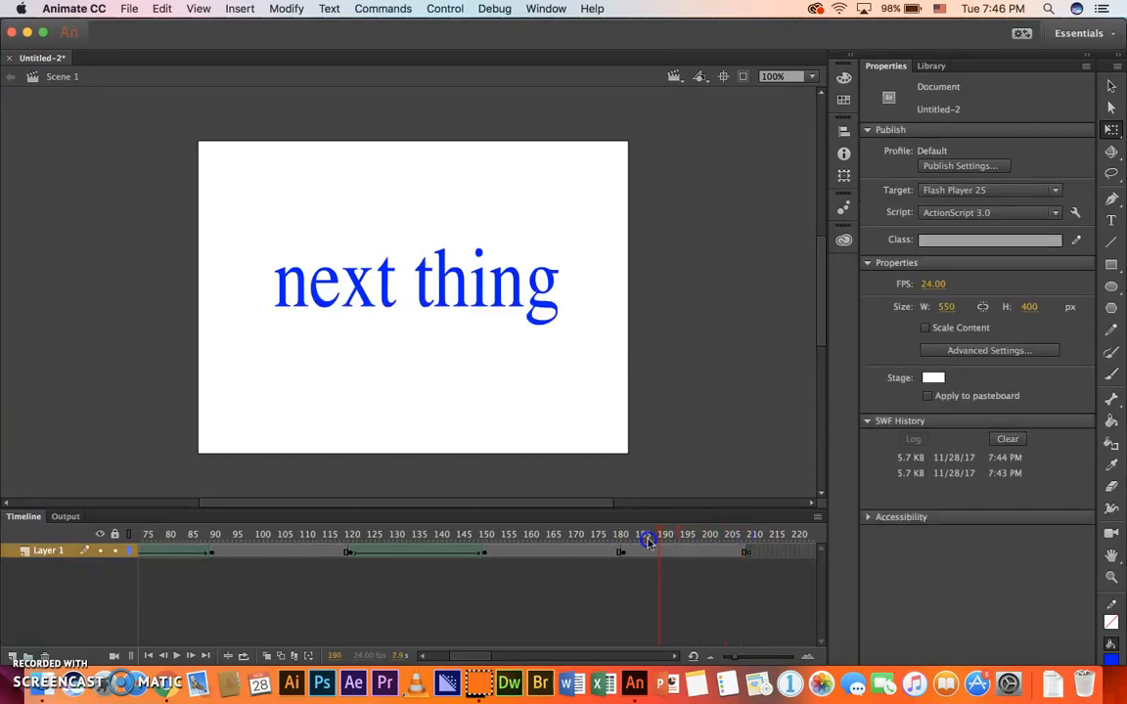
mouse_move(511, 551)
mouse_down()
mouse_move(453, 551)
mouse_move(526, 550)
mouse_up()
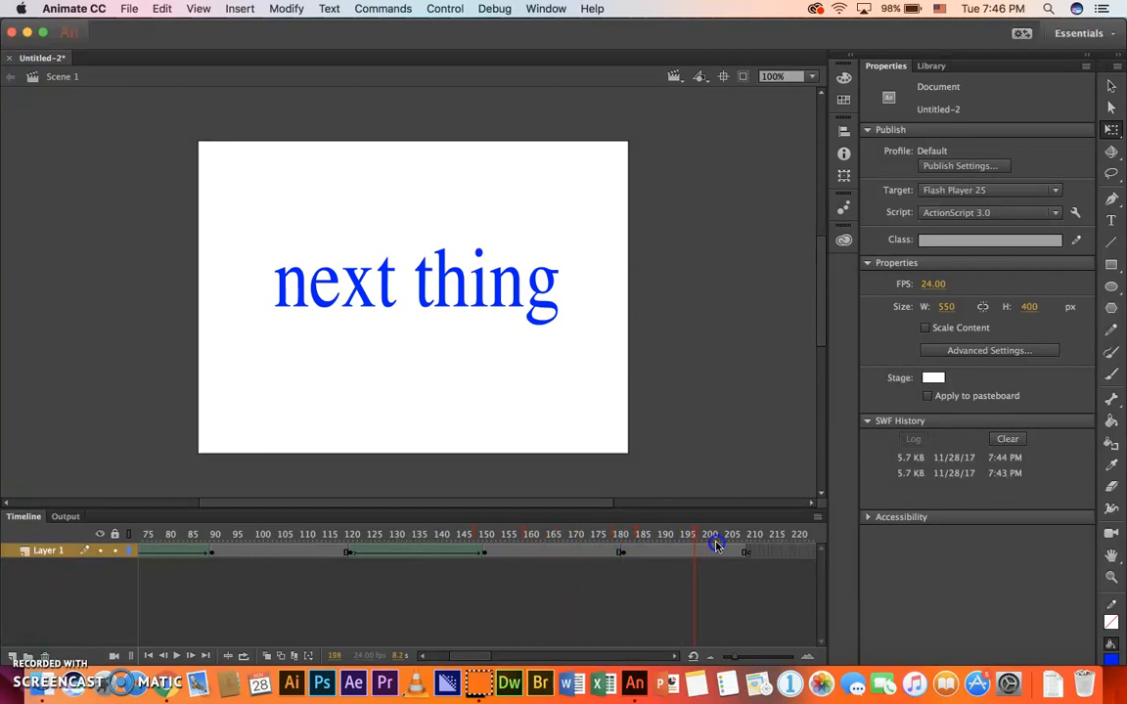
click(751, 553)
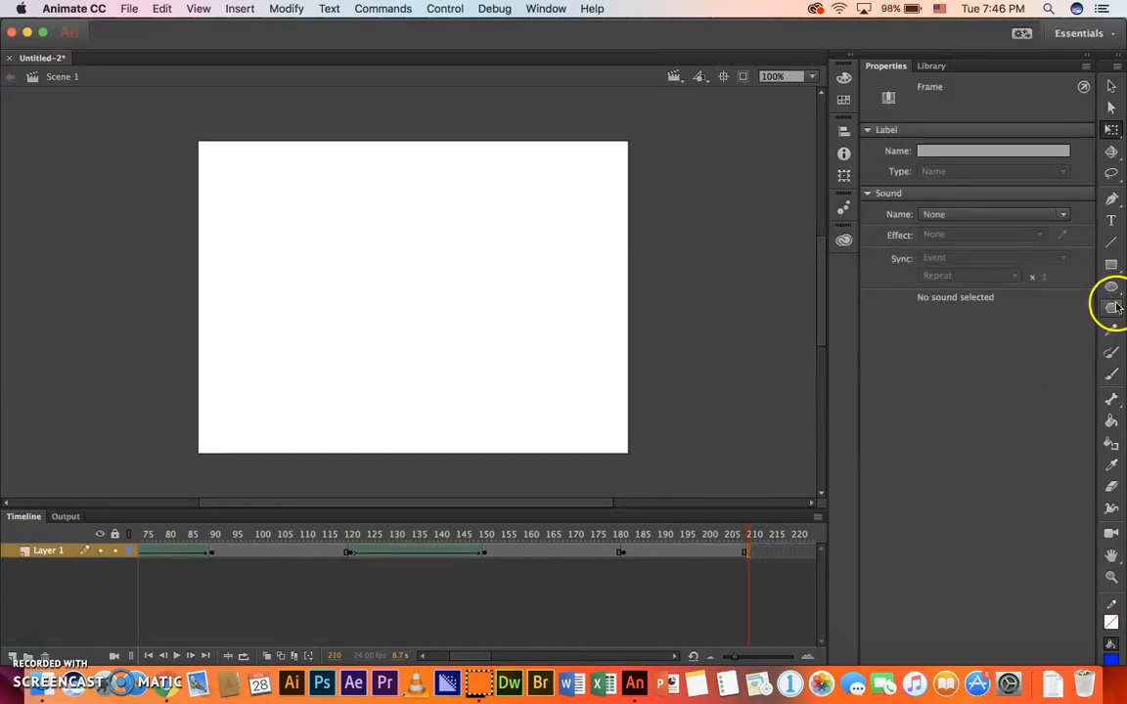
Brush a wavy horizontal line about 462 px wide across the stage with the rainbow gradient fill, undoing the blue and rainbow trial strokes first.
click(1117, 380)
mouse_move(239, 309)
mouse_down()
mouse_move(375, 318)
mouse_move(447, 285)
mouse_move(592, 297)
mouse_up()
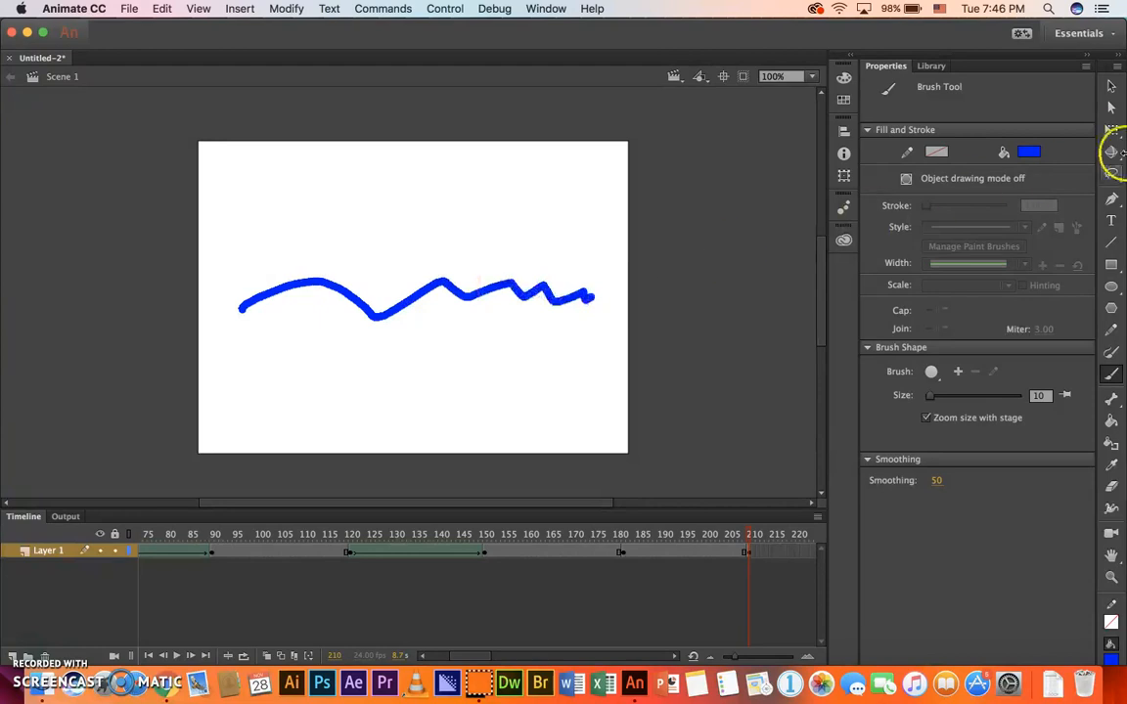
click(1028, 152)
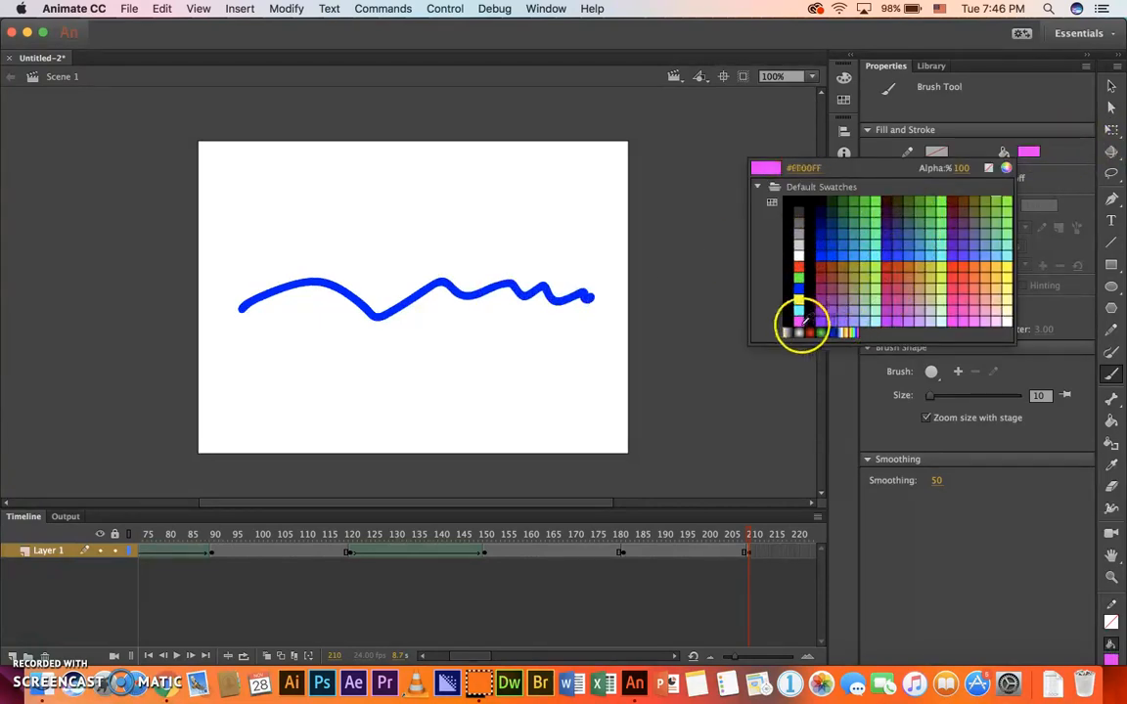
click(848, 332)
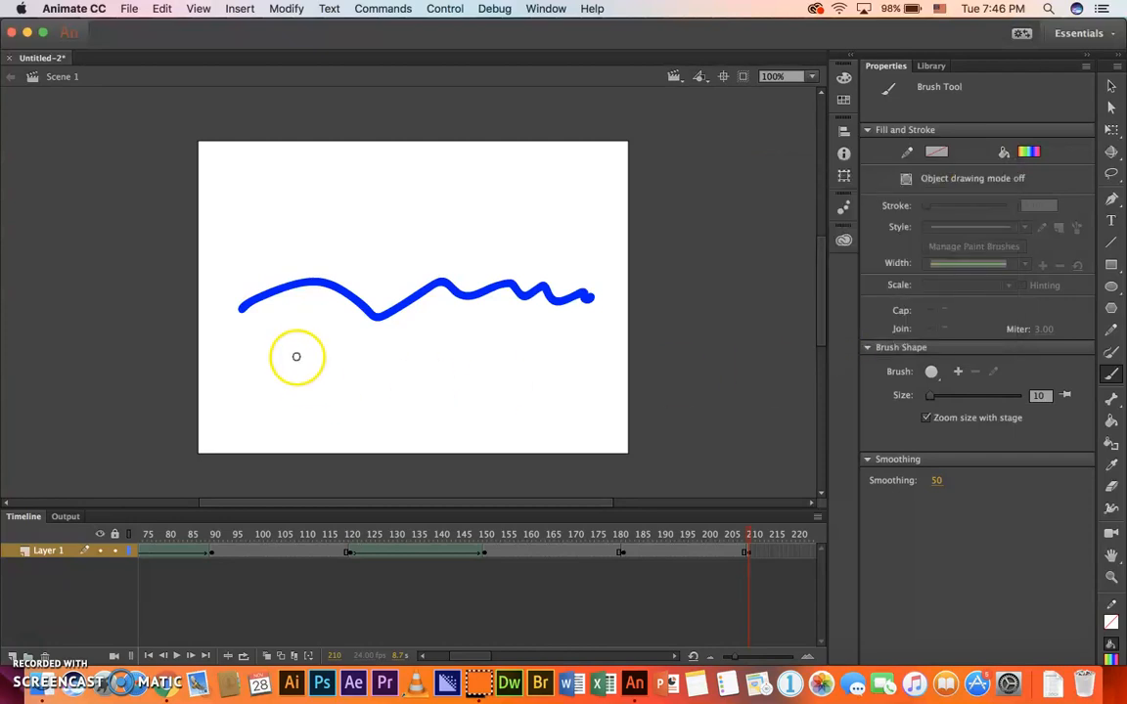
mouse_move(244, 315)
mouse_down()
mouse_move(388, 289)
mouse_move(506, 299)
mouse_up()
drag(585, 286, 586, 287)
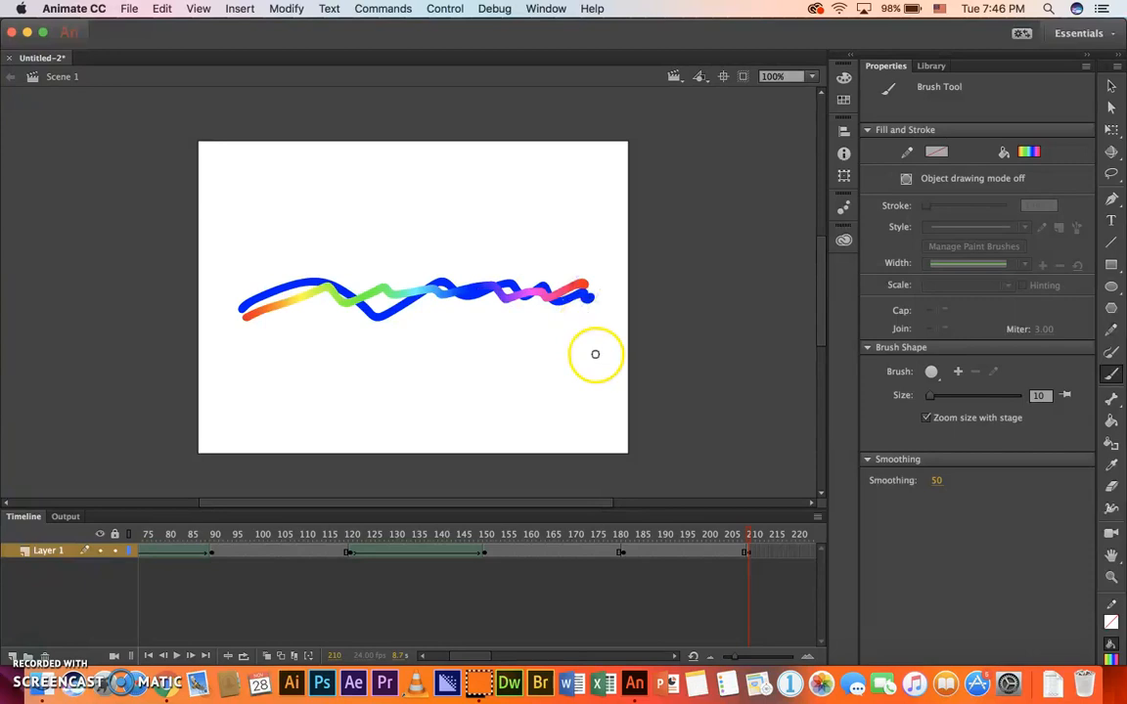
key(super+z)
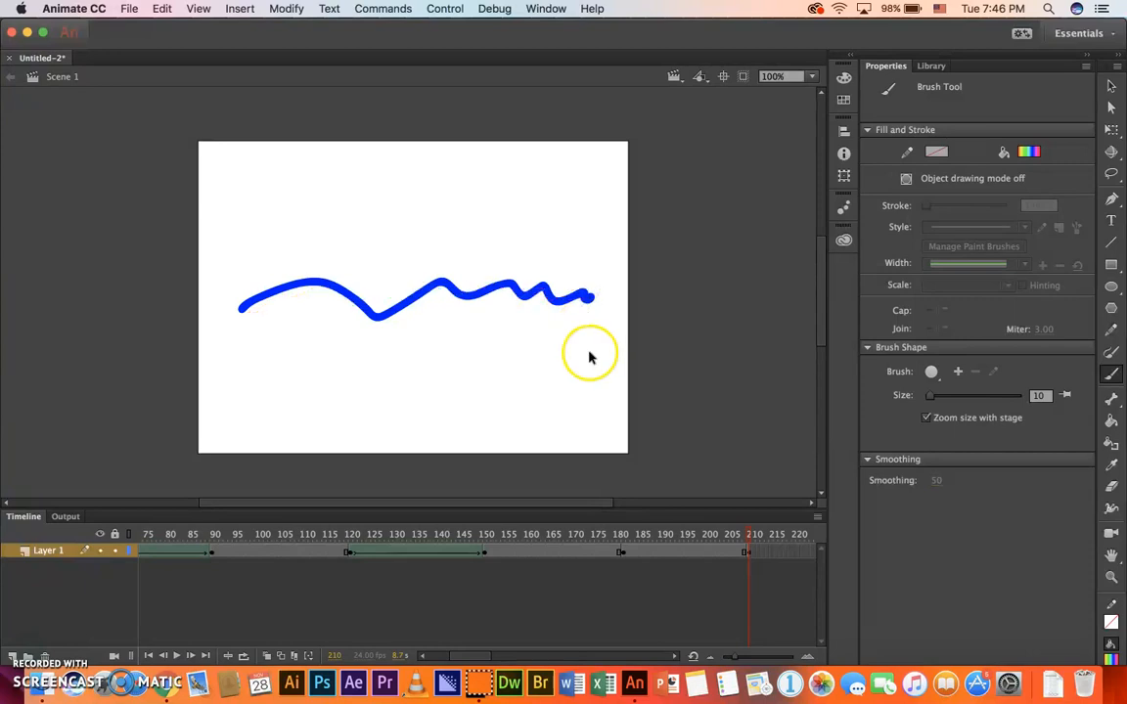
key(super+z)
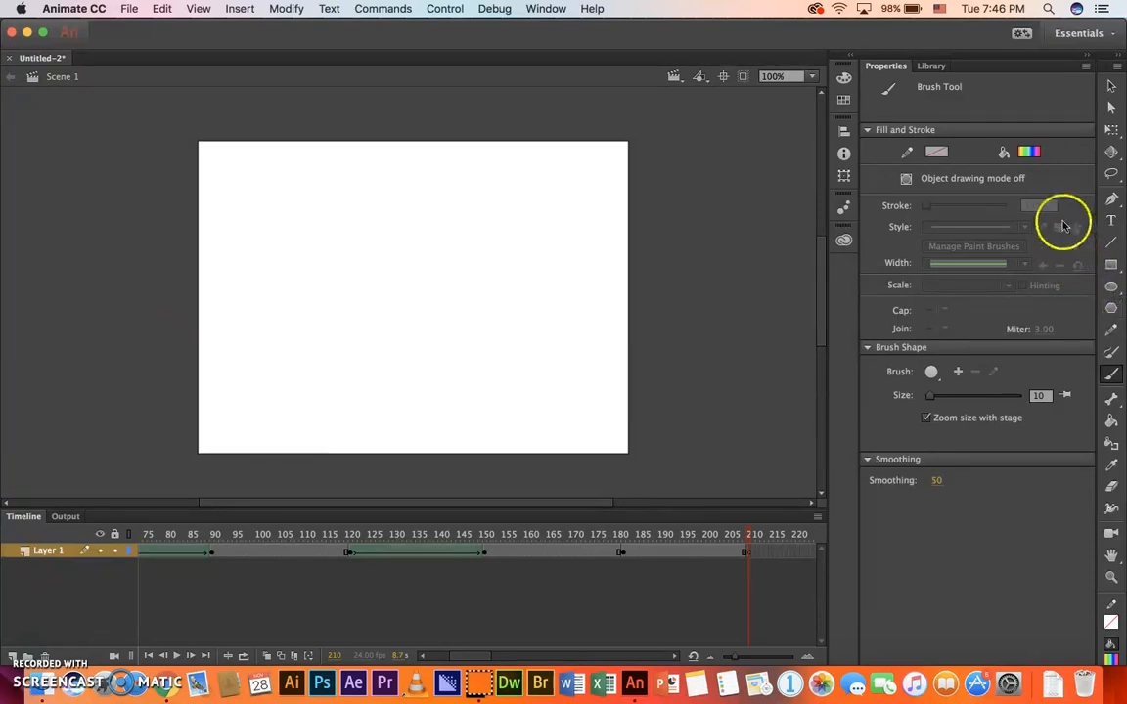
mouse_move(226, 325)
mouse_down()
mouse_move(280, 306)
mouse_move(443, 331)
mouse_move(527, 294)
mouse_move(543, 312)
mouse_move(584, 314)
mouse_up()
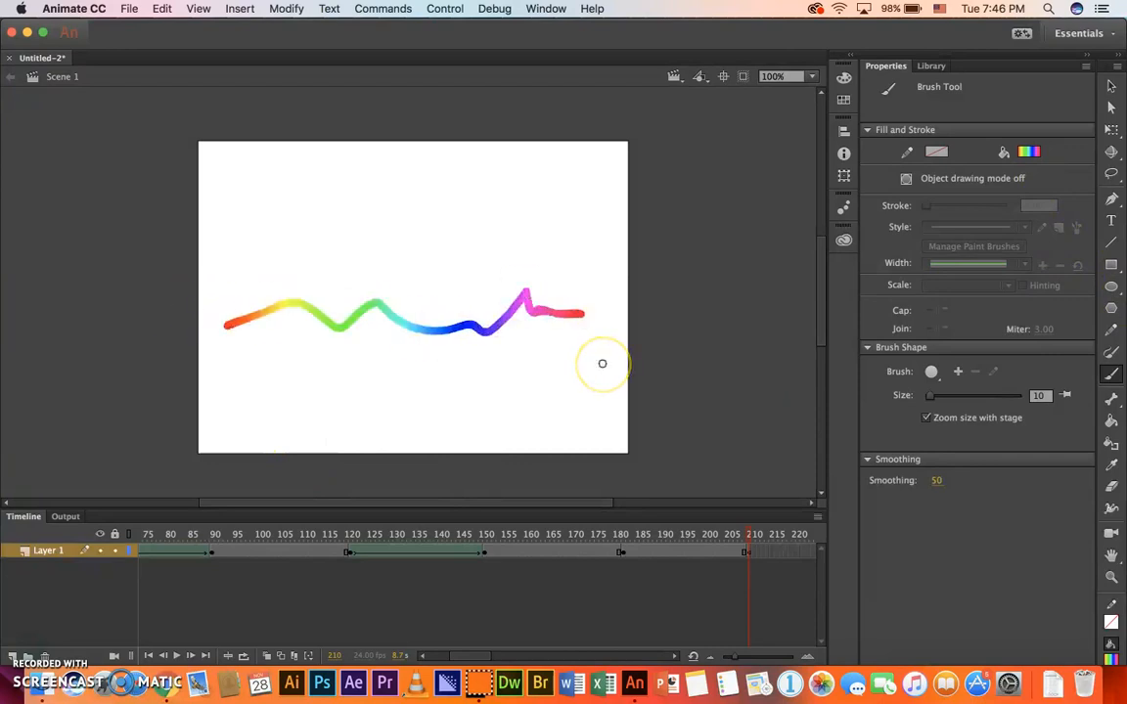
Create a shape tween from "next thing" at frame 182 to the rainbow line at frame 210, and test the movie.
right_click(695, 553)
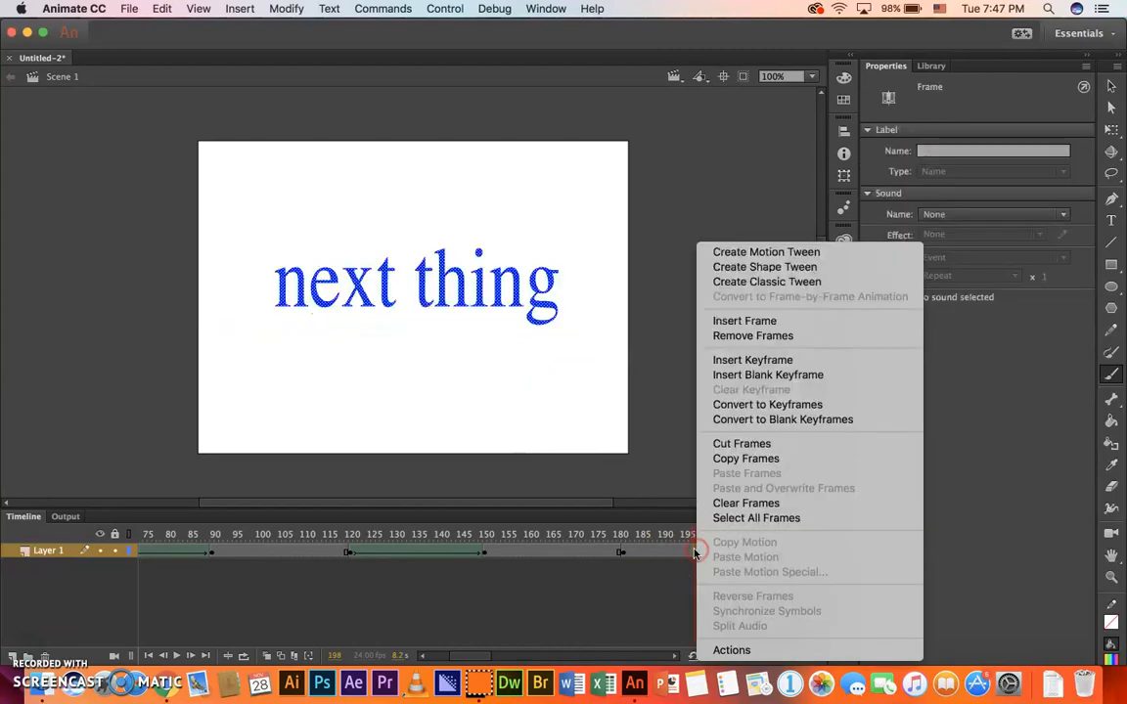
click(748, 267)
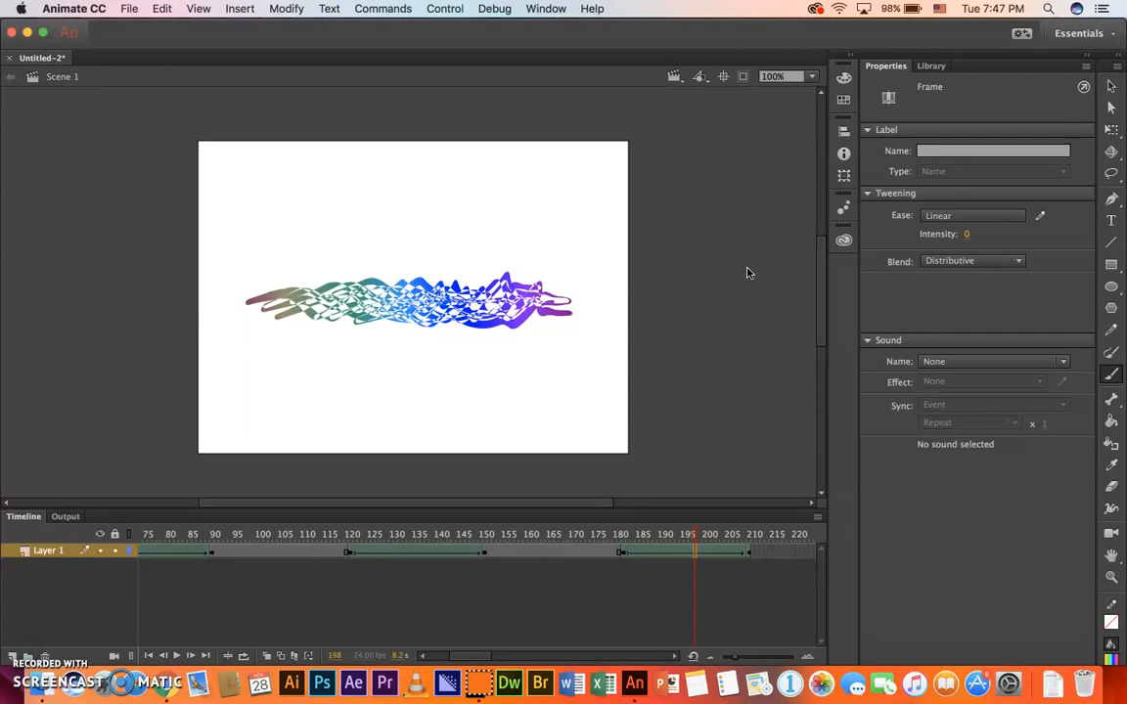
key(super+Return)
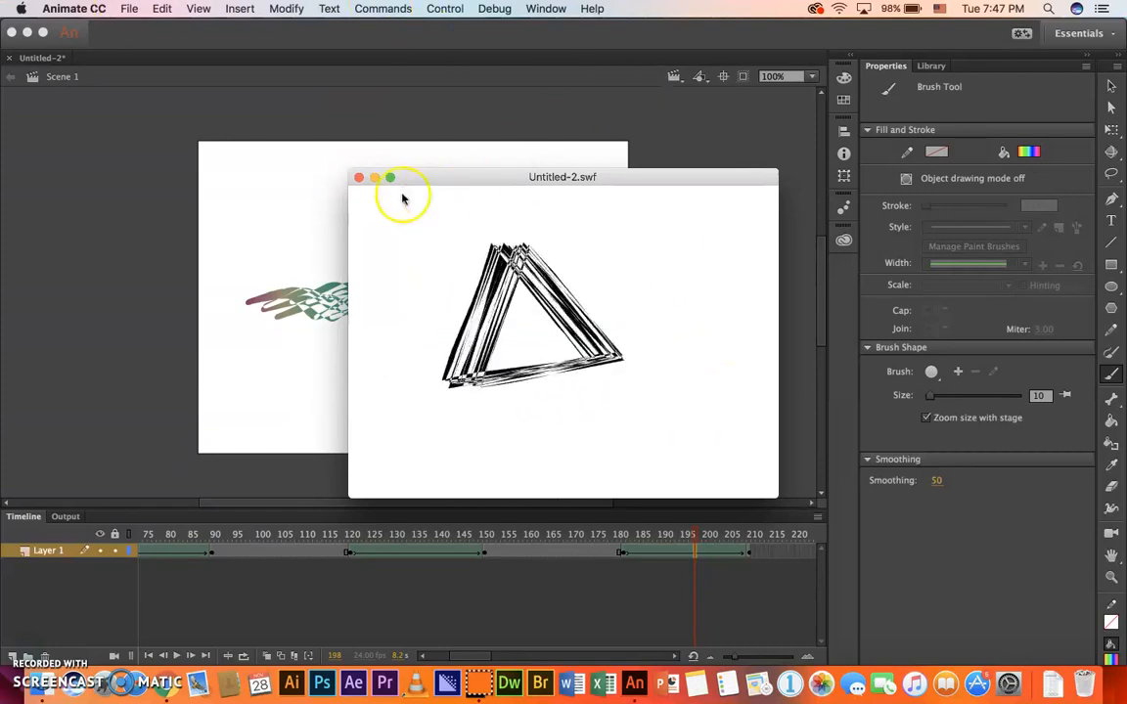
click(359, 177)
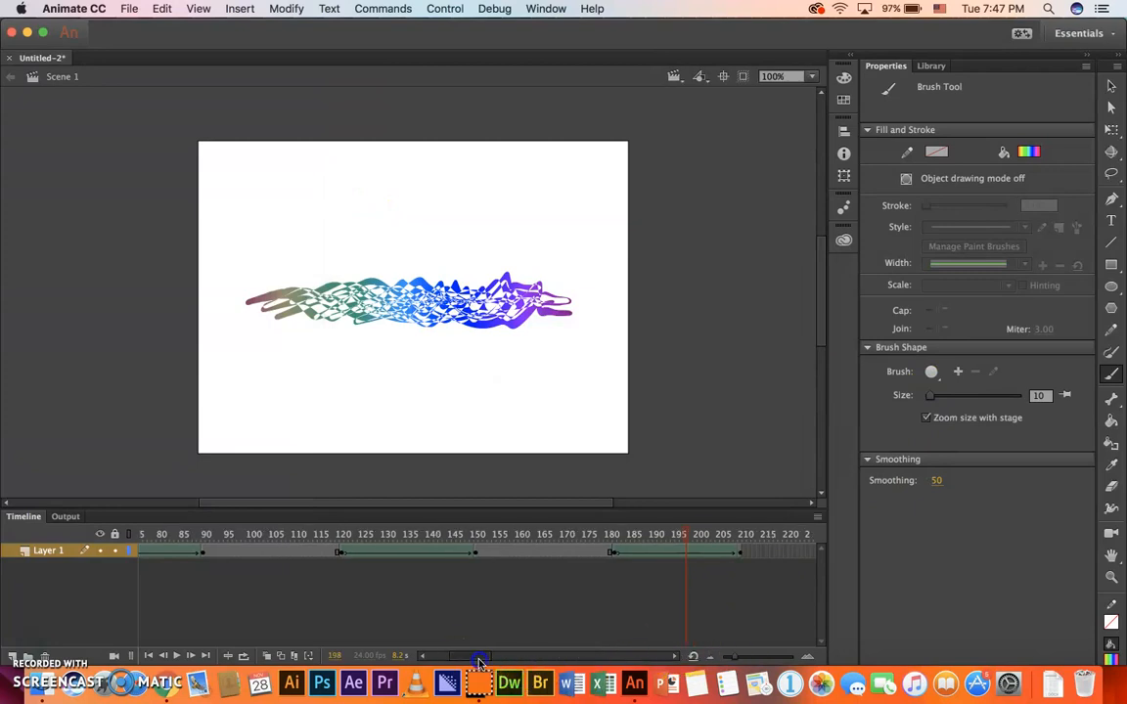
Insert a keyframe at frame 241 that holds the rainbow line, test the movie, and close the preview.
scroll(440, 595, right, 5)
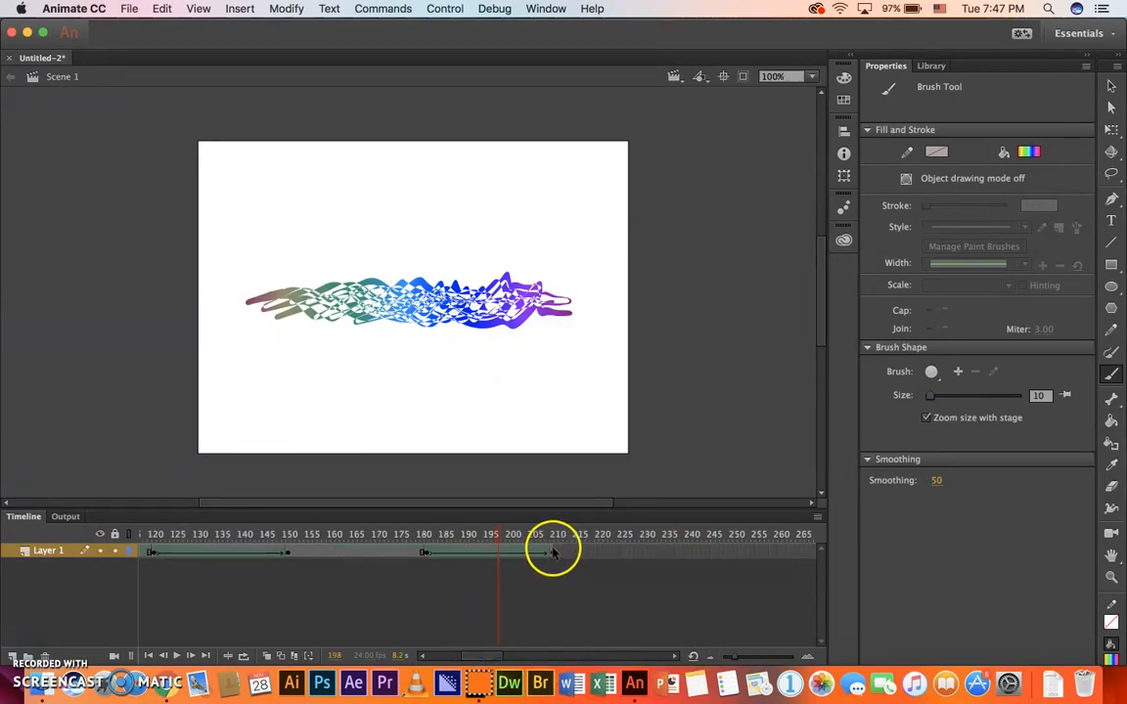
click(689, 551)
click(654, 584)
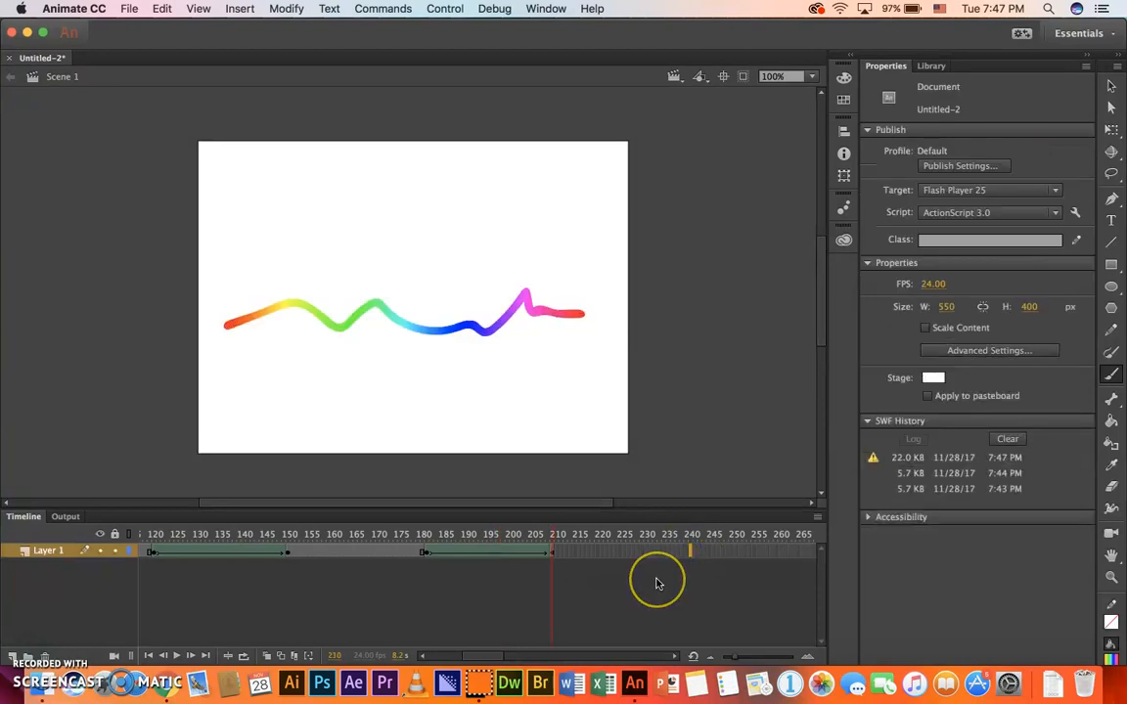
key(F6)
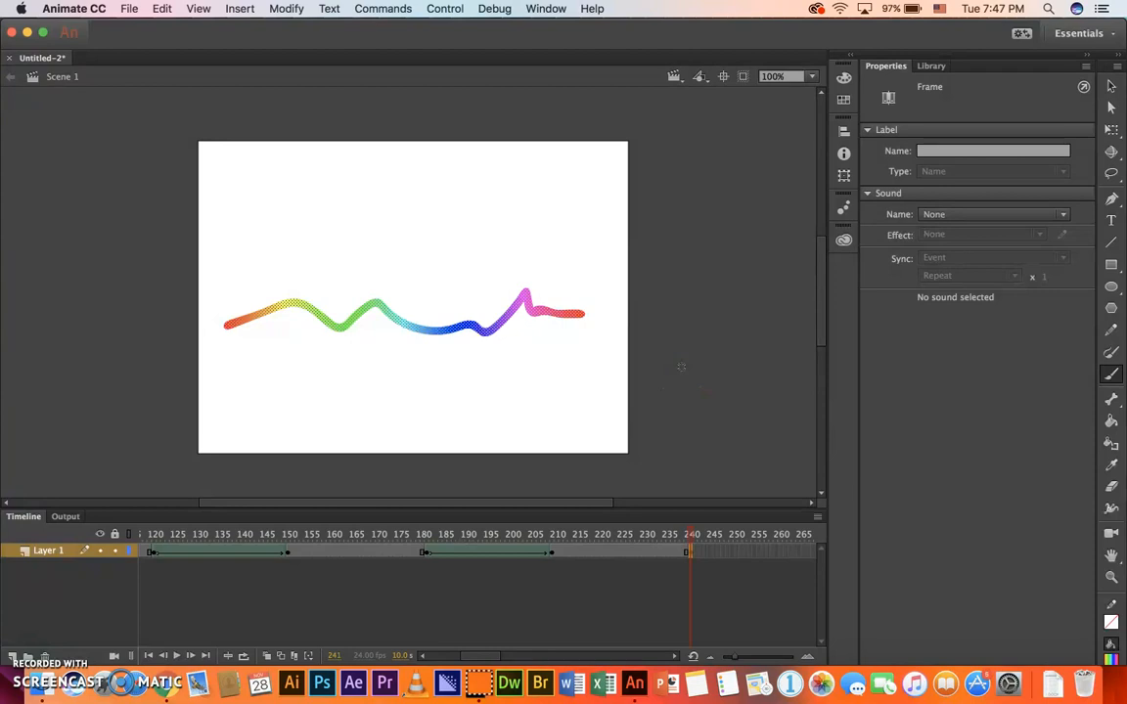
key(super+Return)
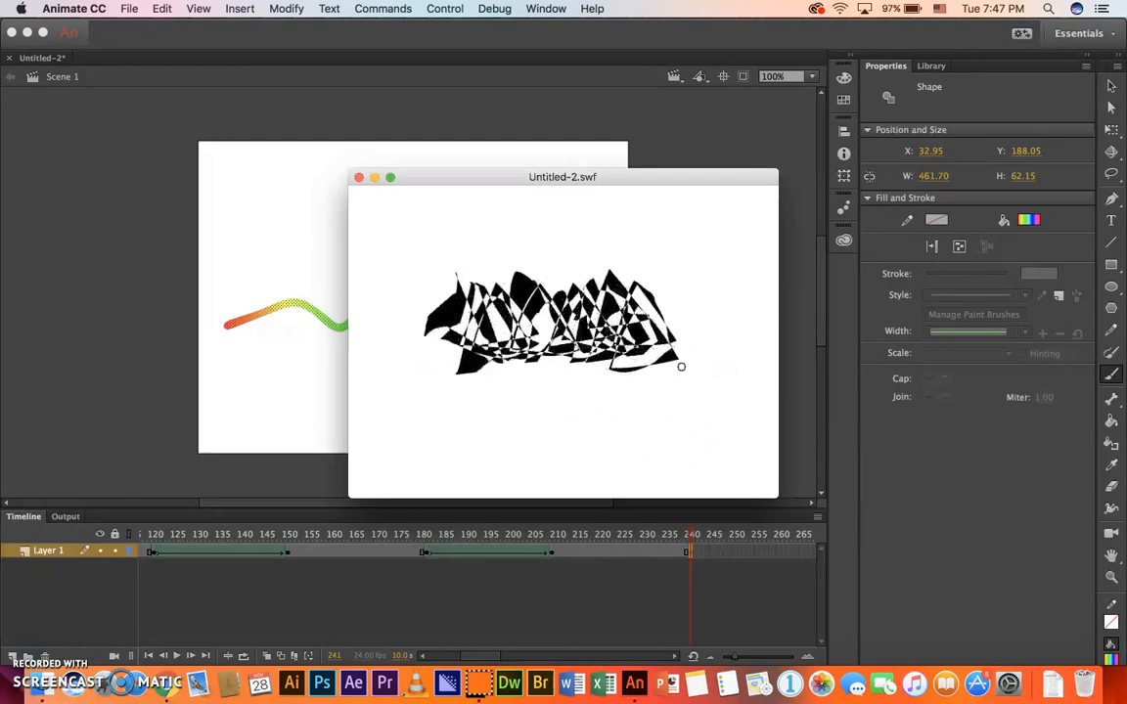
click(358, 178)
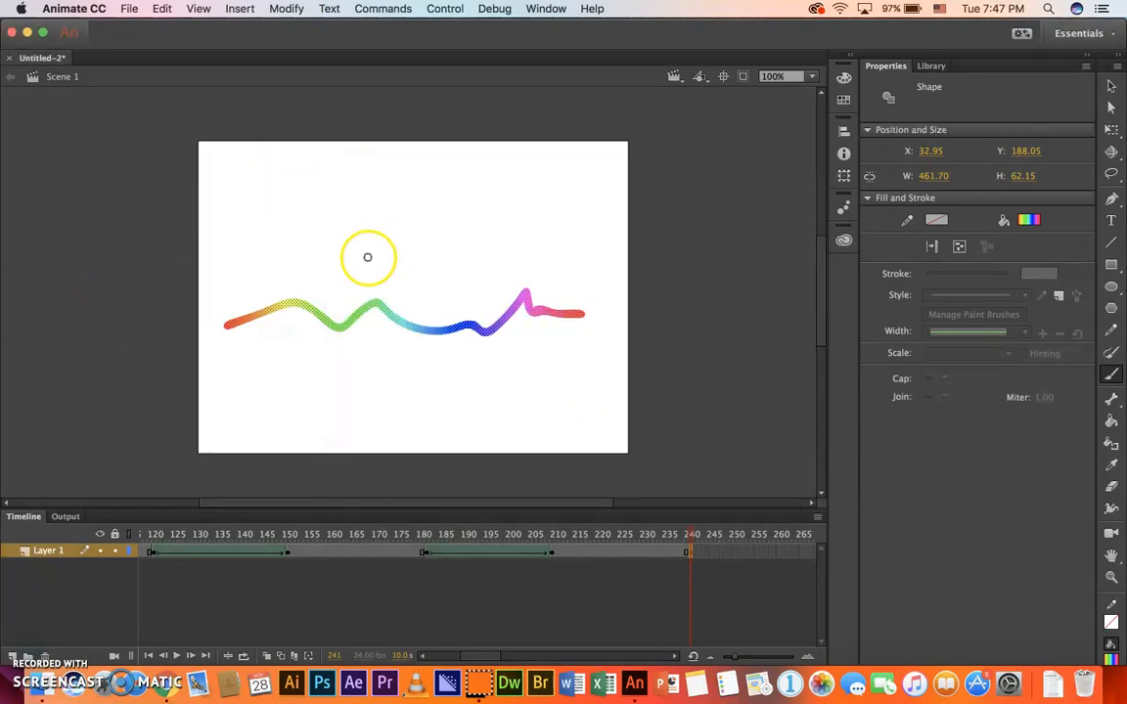
Save the animation as ShapeFL in the Documents folder in Animate Document (*.fla) format.
click(252, 535)
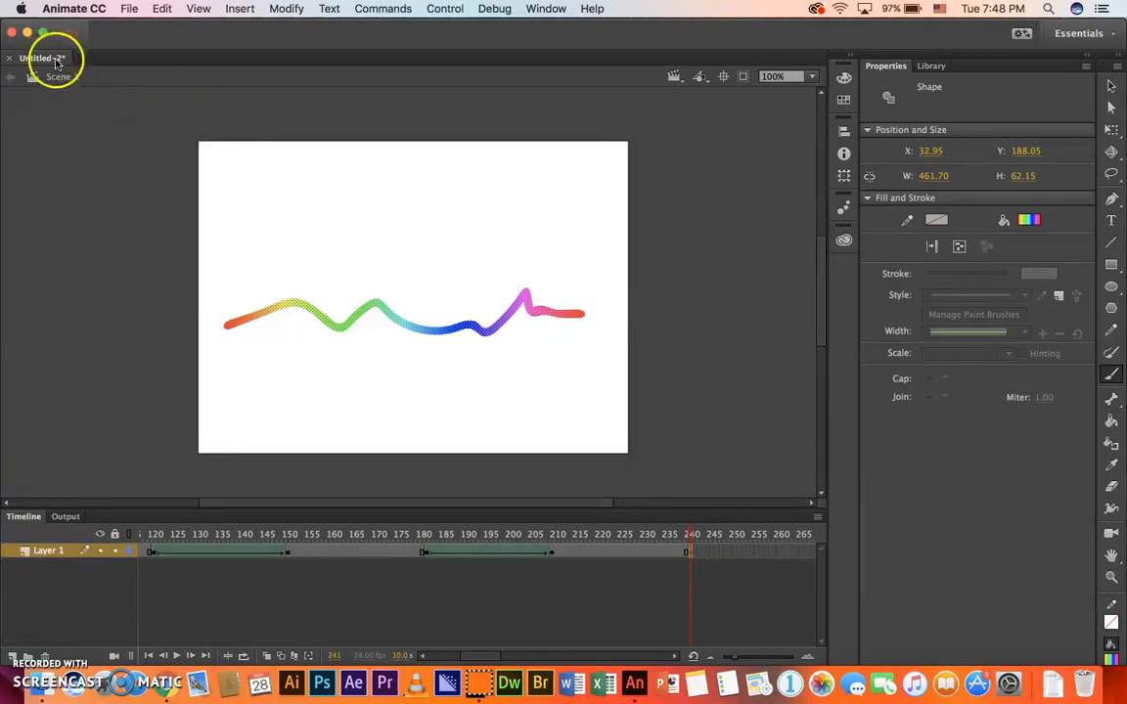
key(super+s)
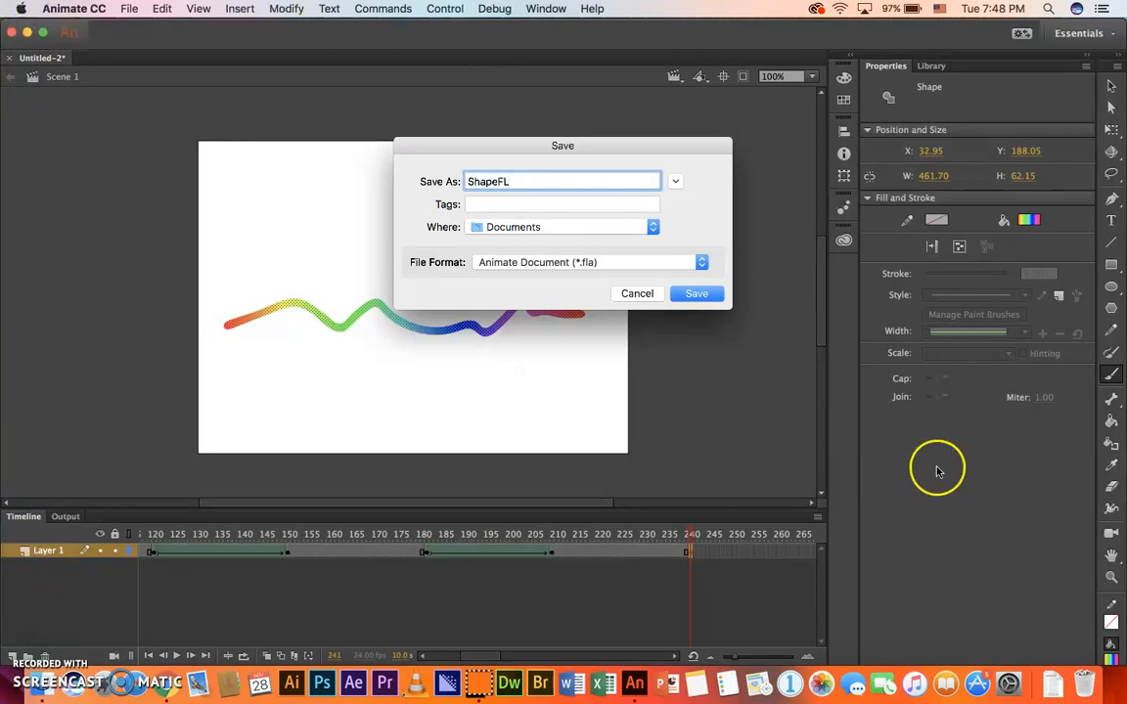
click(697, 294)
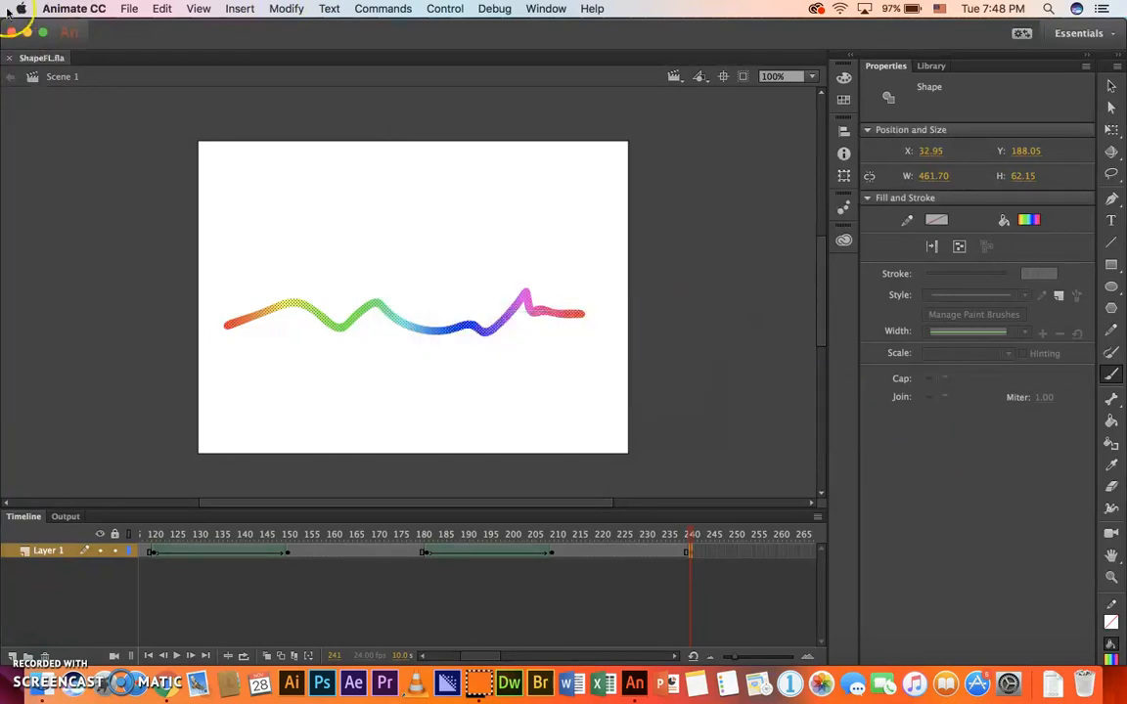
Export the animation as an animated GIF without transparency, looping forever at 550 × 400 px, saved as ShapeFL in the Documents folder.
click(128, 9)
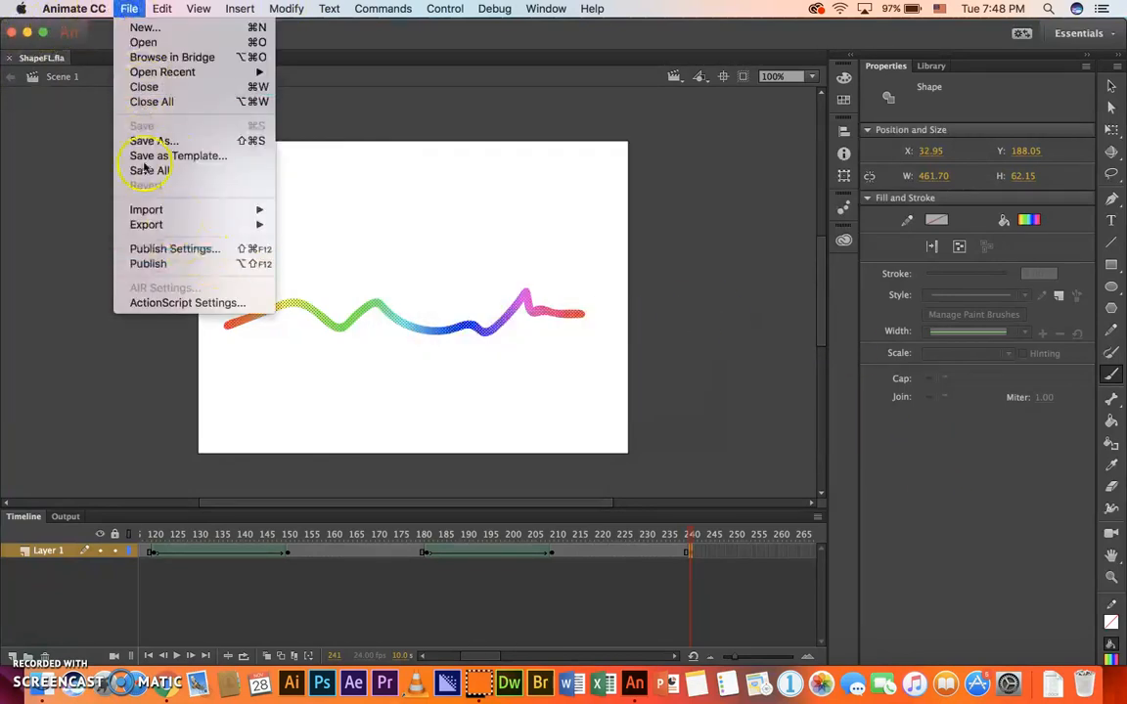
mouse_move(157, 226)
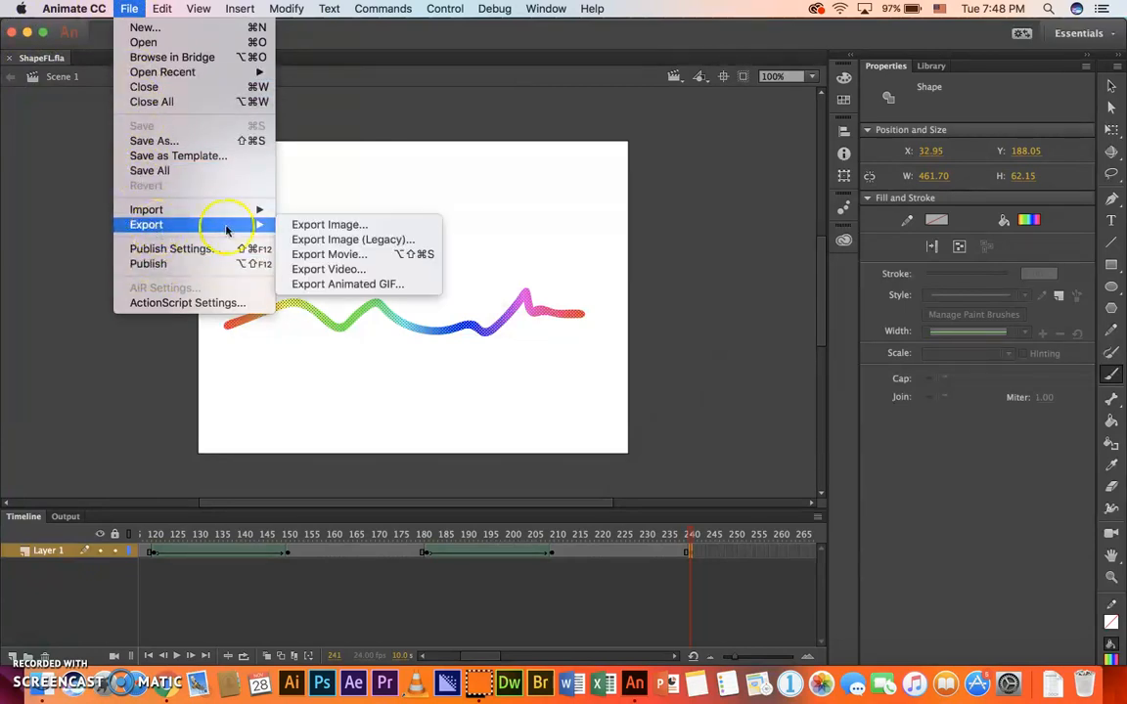
click(358, 285)
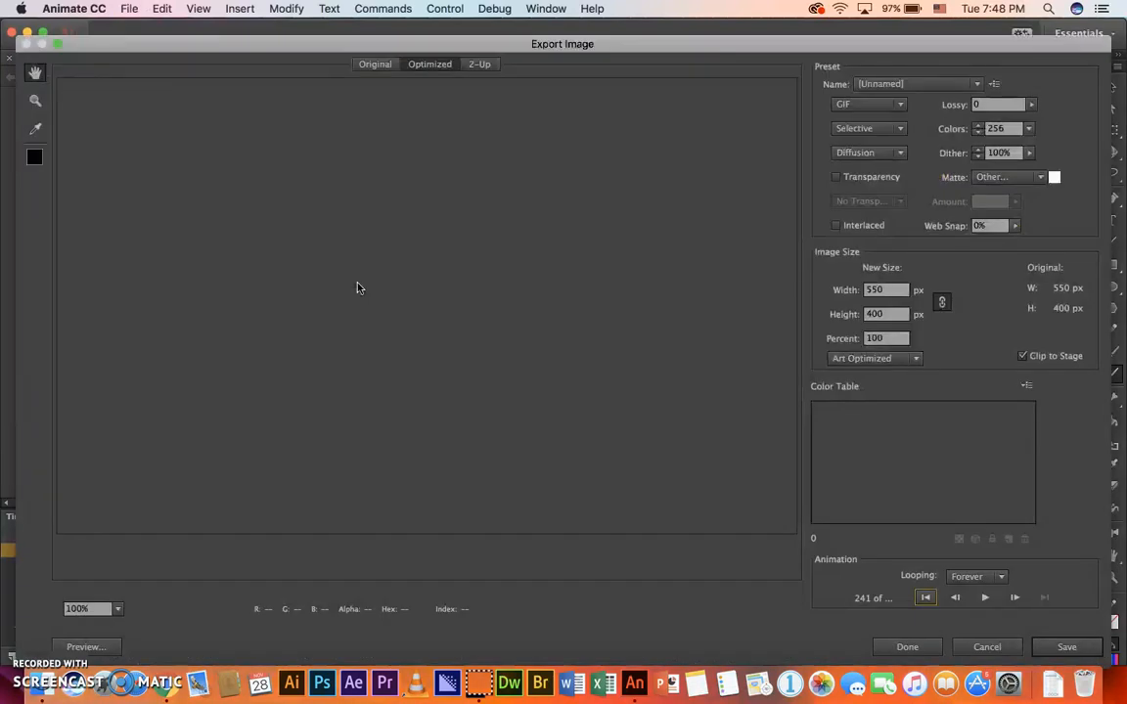
click(837, 180)
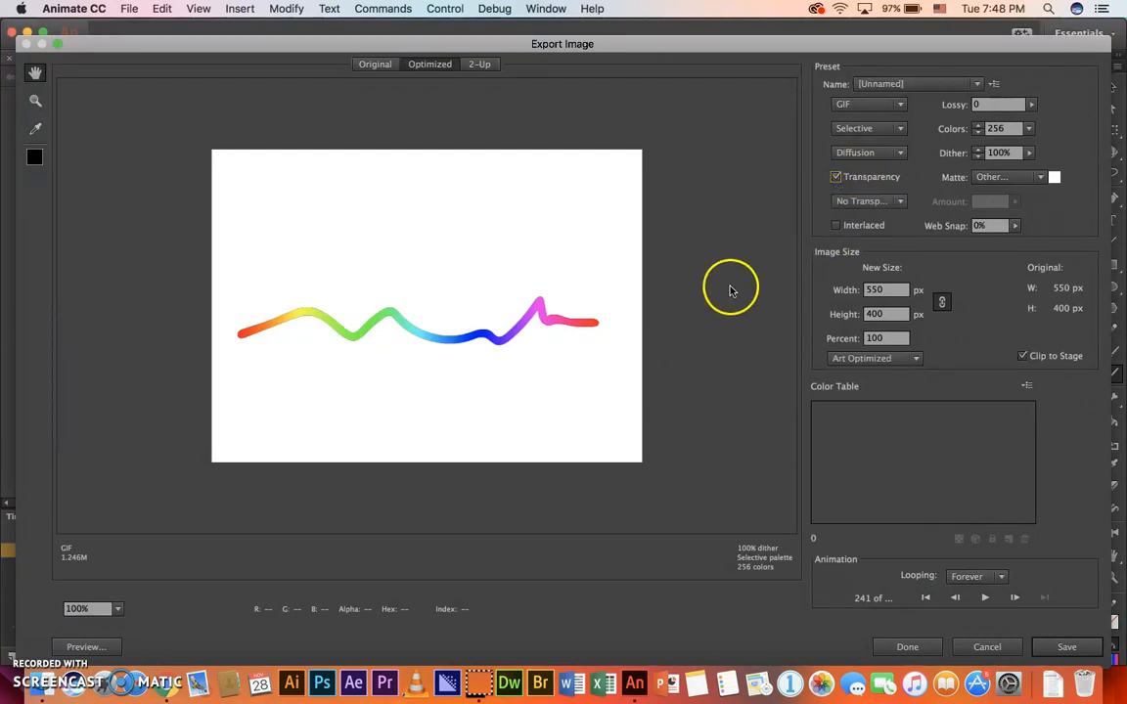
click(835, 180)
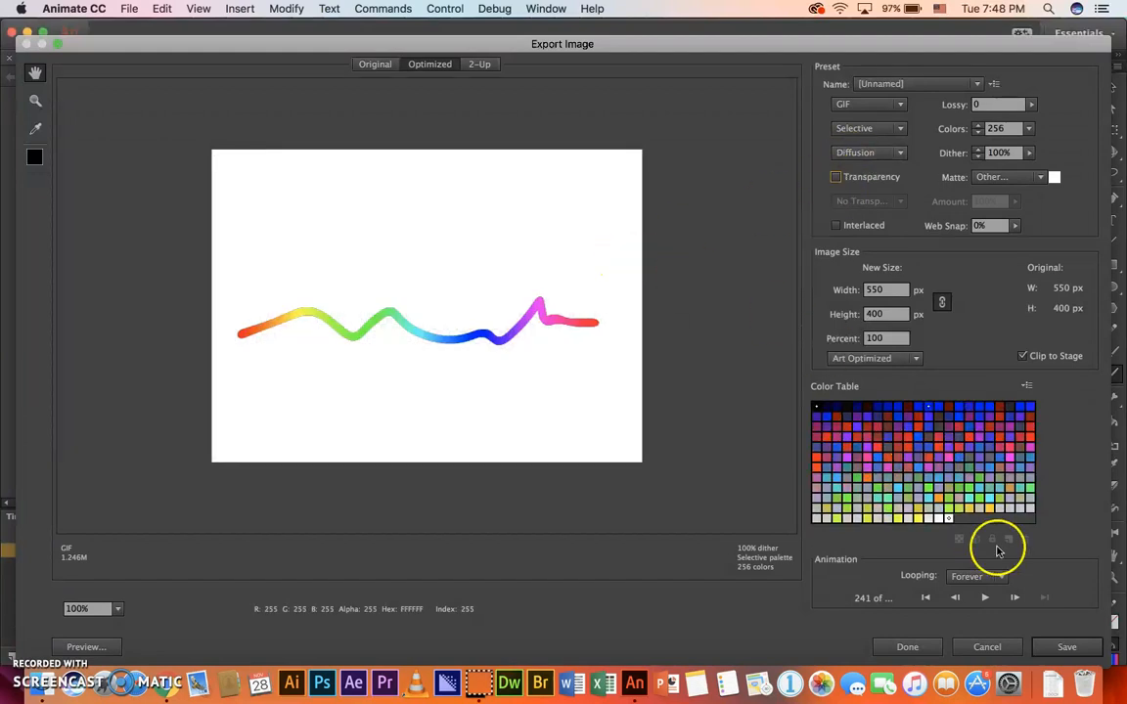
click(1066, 647)
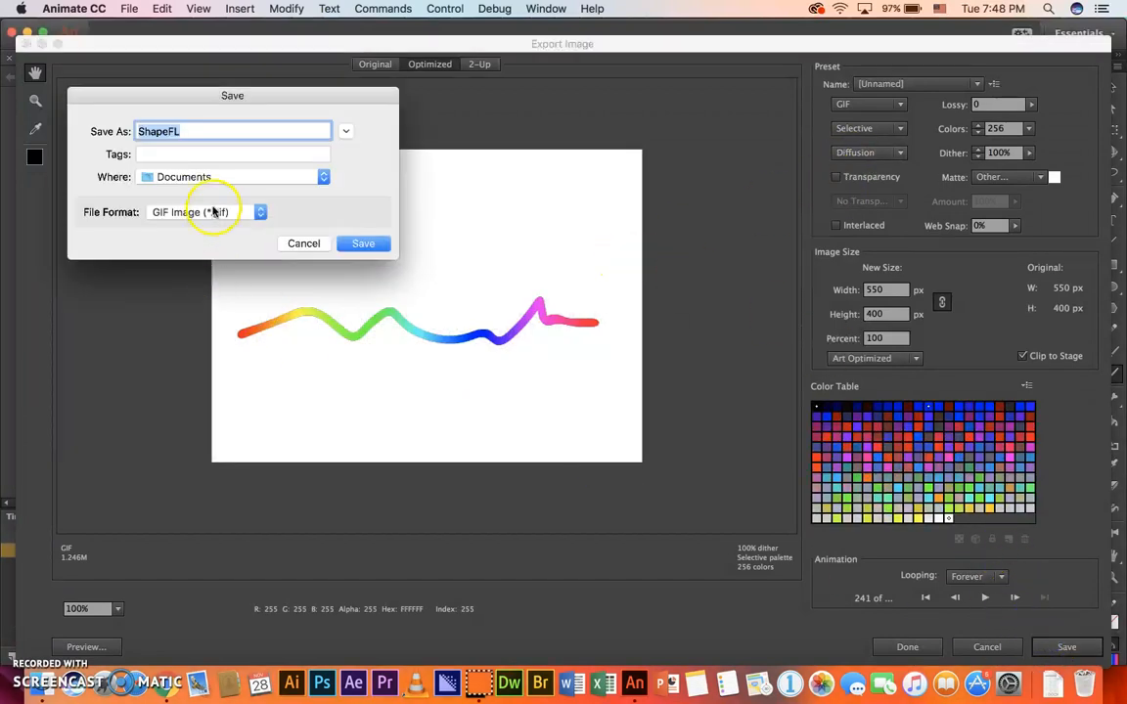
click(365, 244)
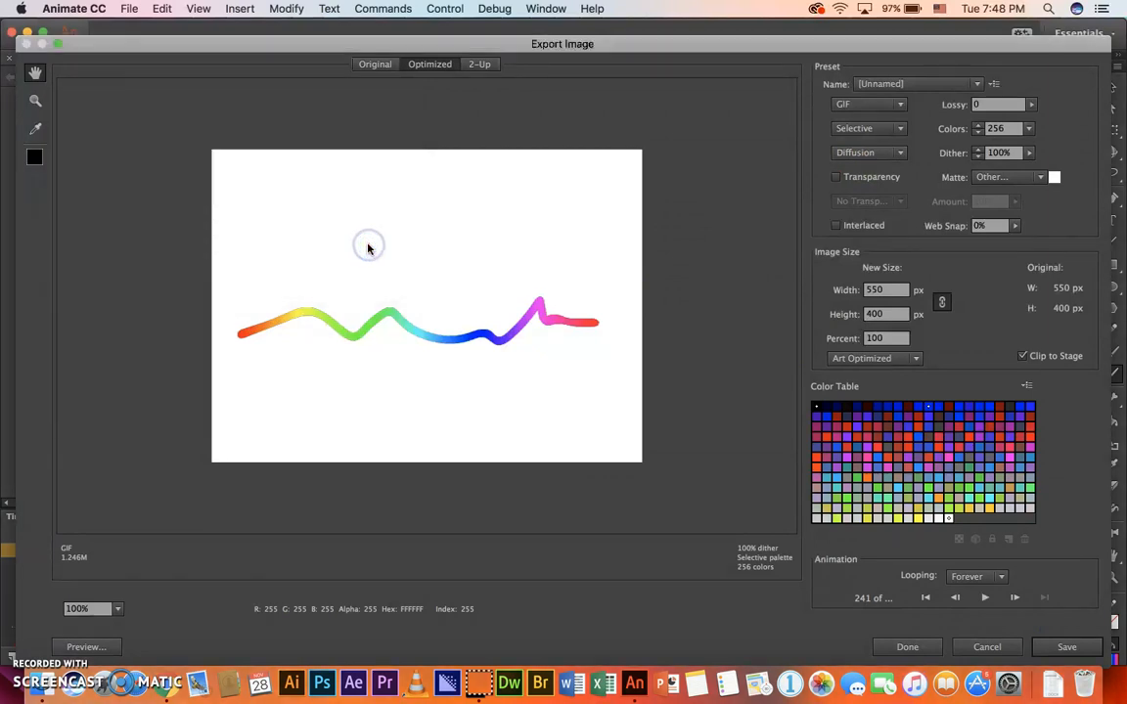